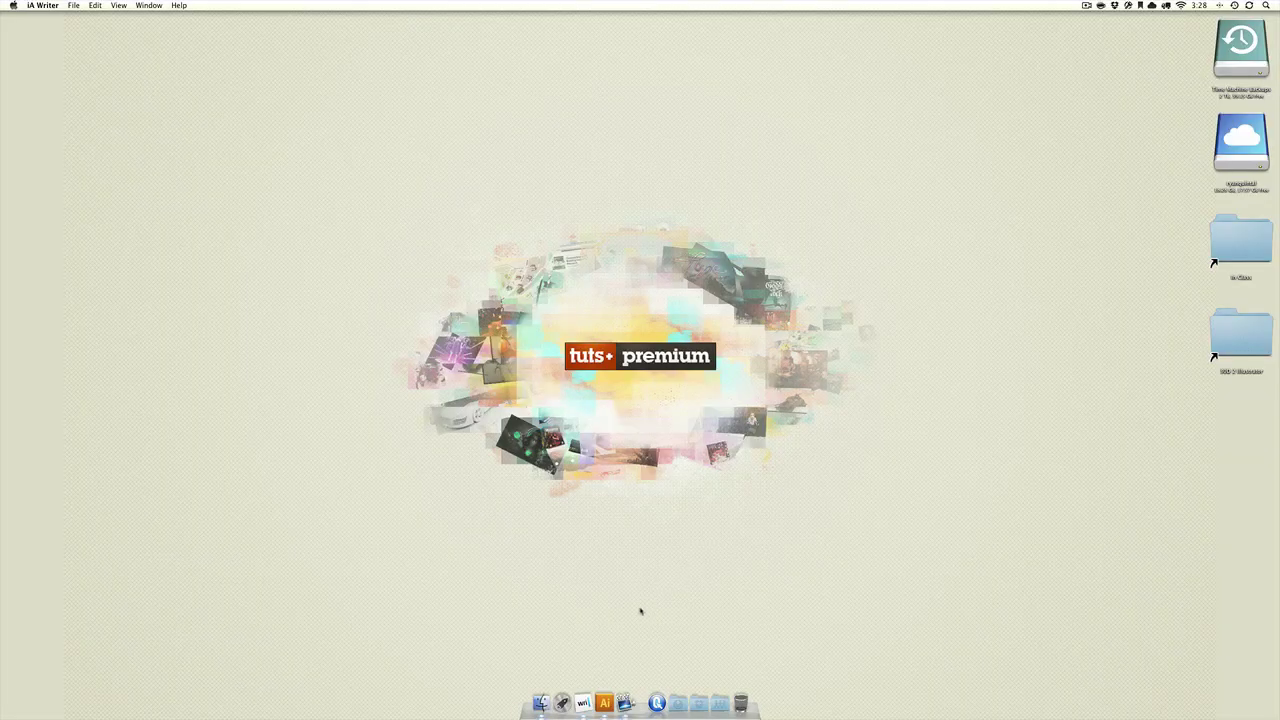
# Step: Bring Adobe Illustrator to the front from the Dock, showing the Saving.ai beach document
pyautogui.click(601, 704)
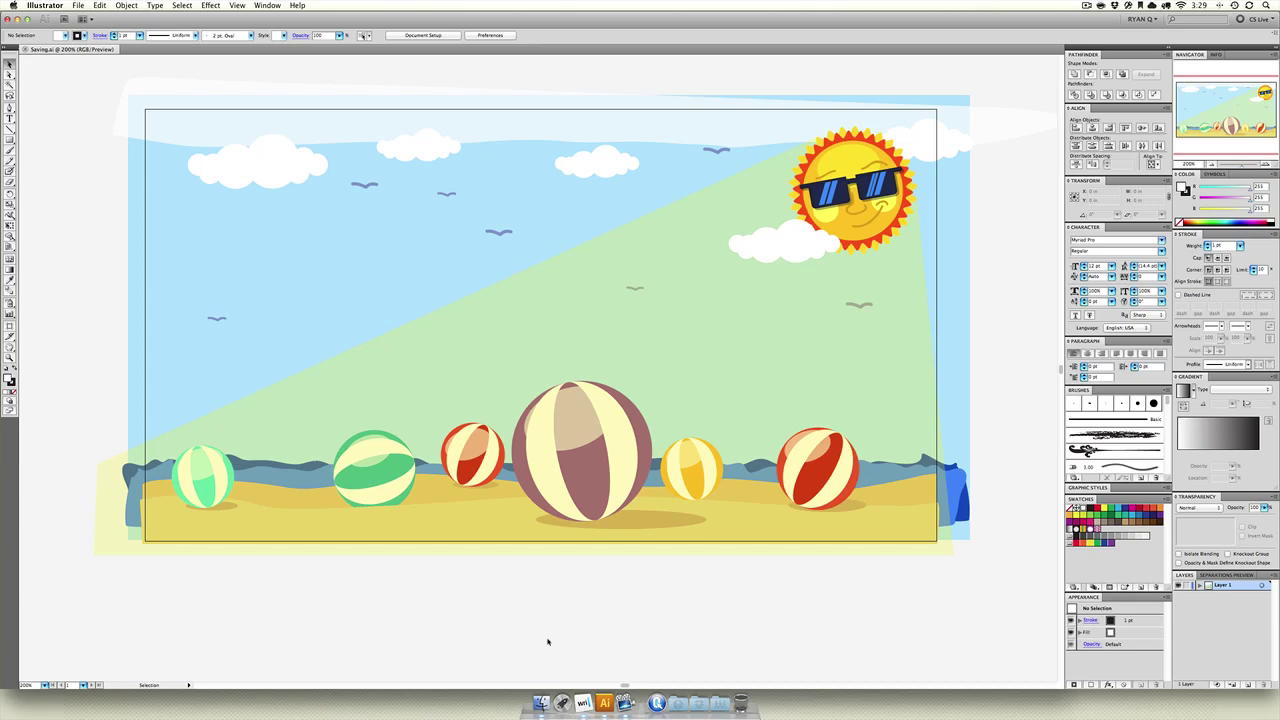
pyautogui.hscroll(3, 743, 380)
pyautogui.scroll(2, 743, 380)
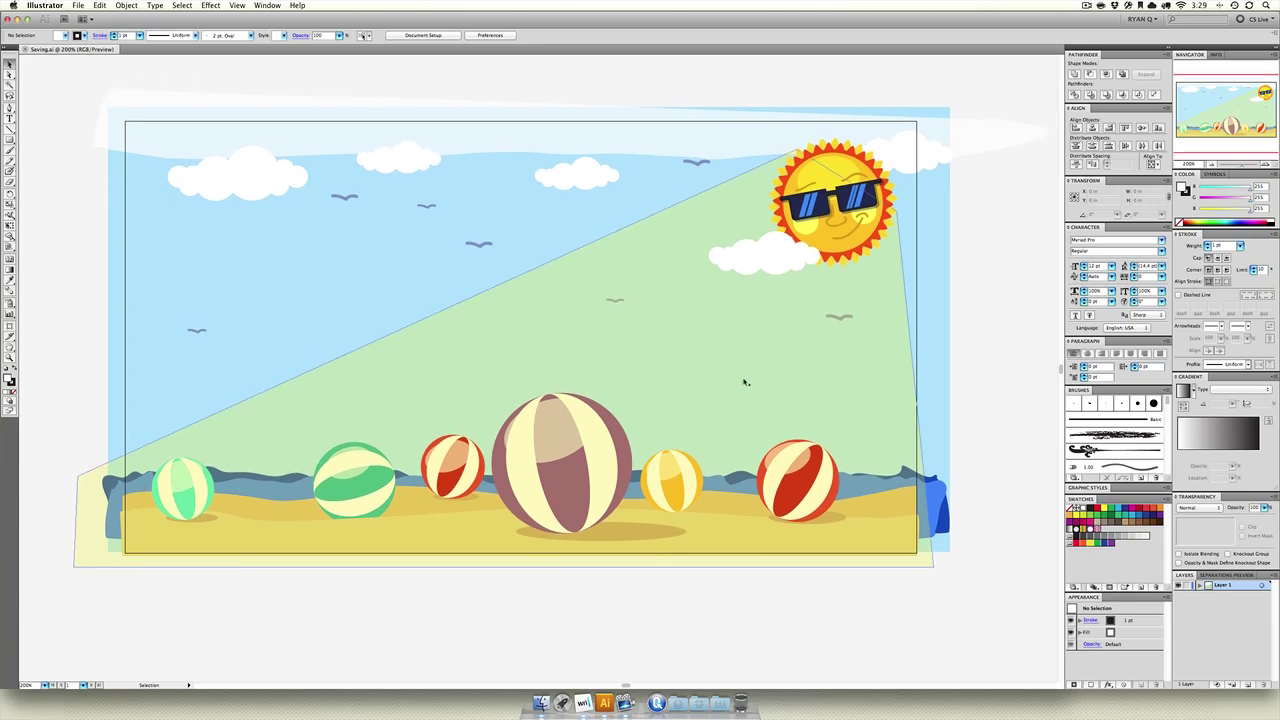
pyautogui.hscroll(1, 743, 380)
pyautogui.scroll(1, 743, 380)
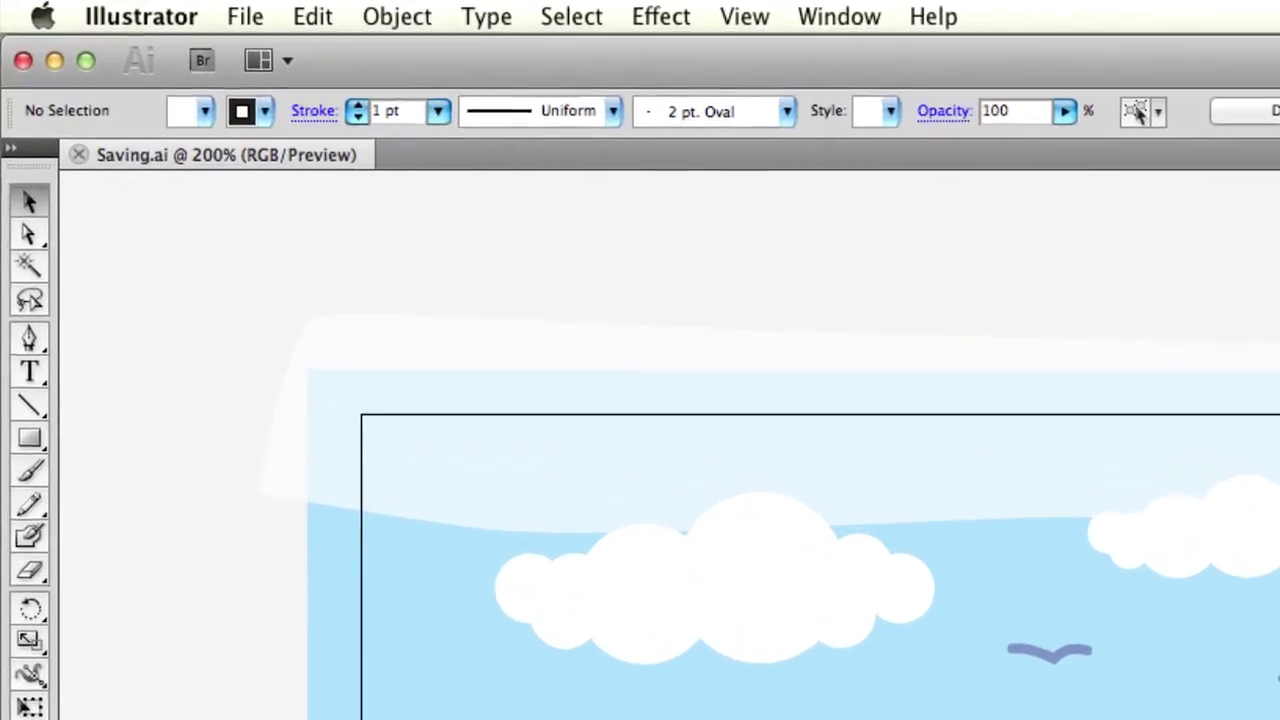
# Step: Open the Save As dialog for the beach scene from the File menu
pyautogui.click(257, 18)
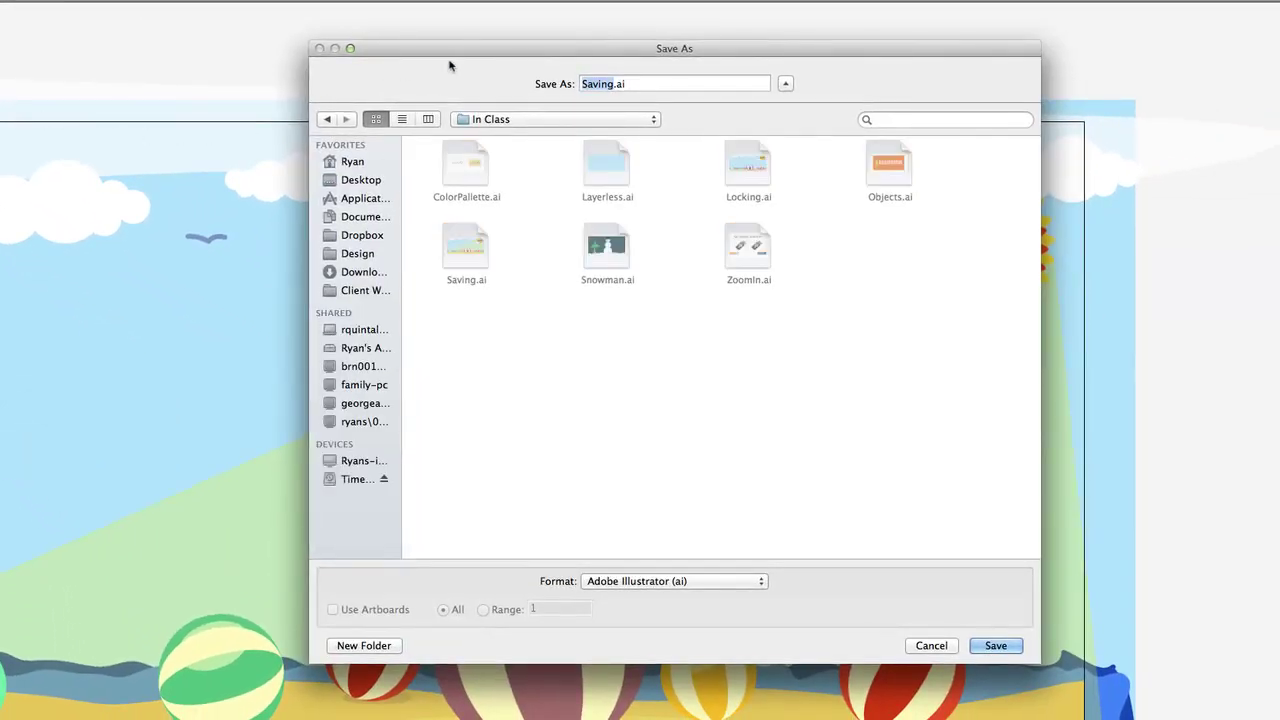
# Step: Keep the Adobe Illustrator (ai) format and rename the file to Saving2.ai
pyautogui.moveTo(482, 54); pyautogui.dragTo(358, 97)
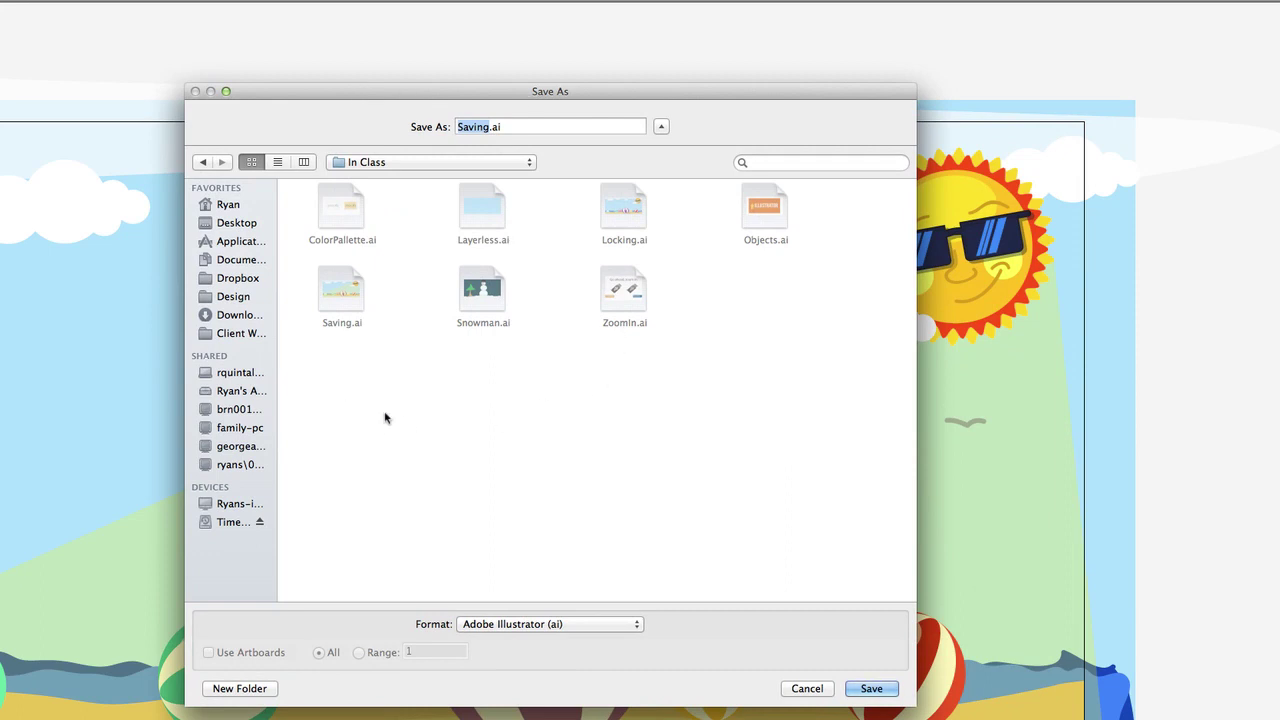
pyautogui.click(263, 356)
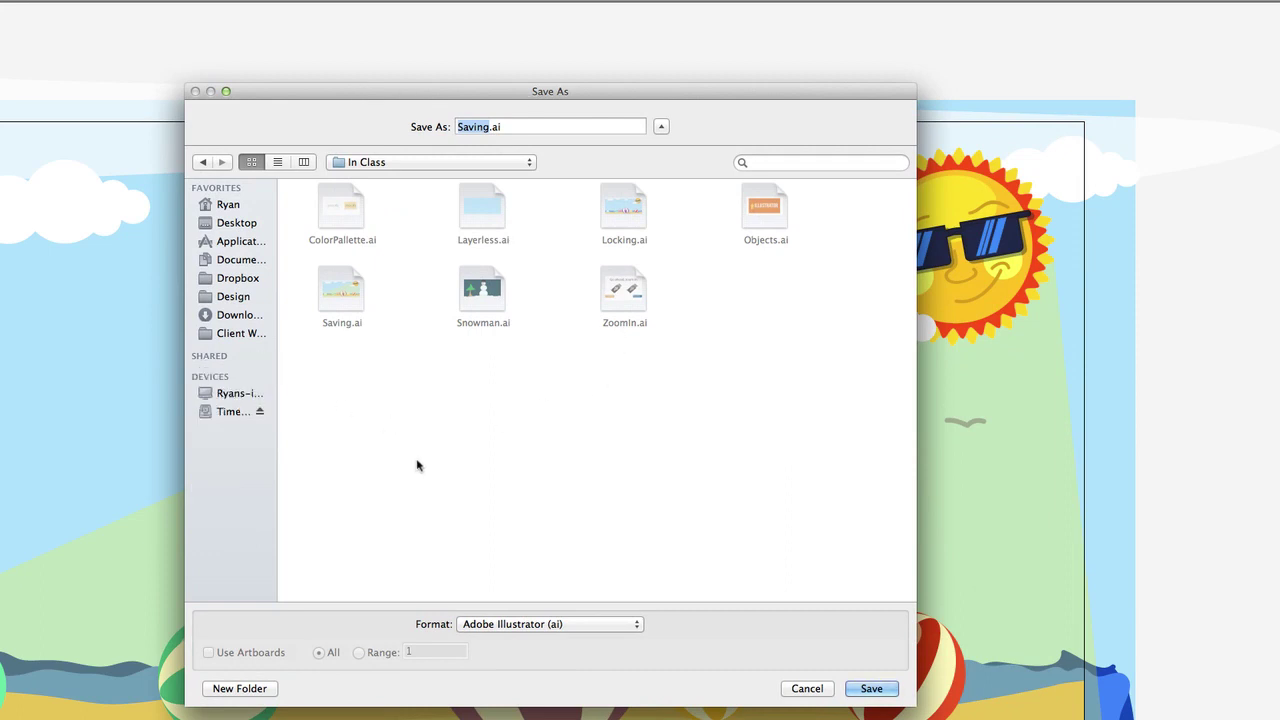
pyautogui.click(558, 625)
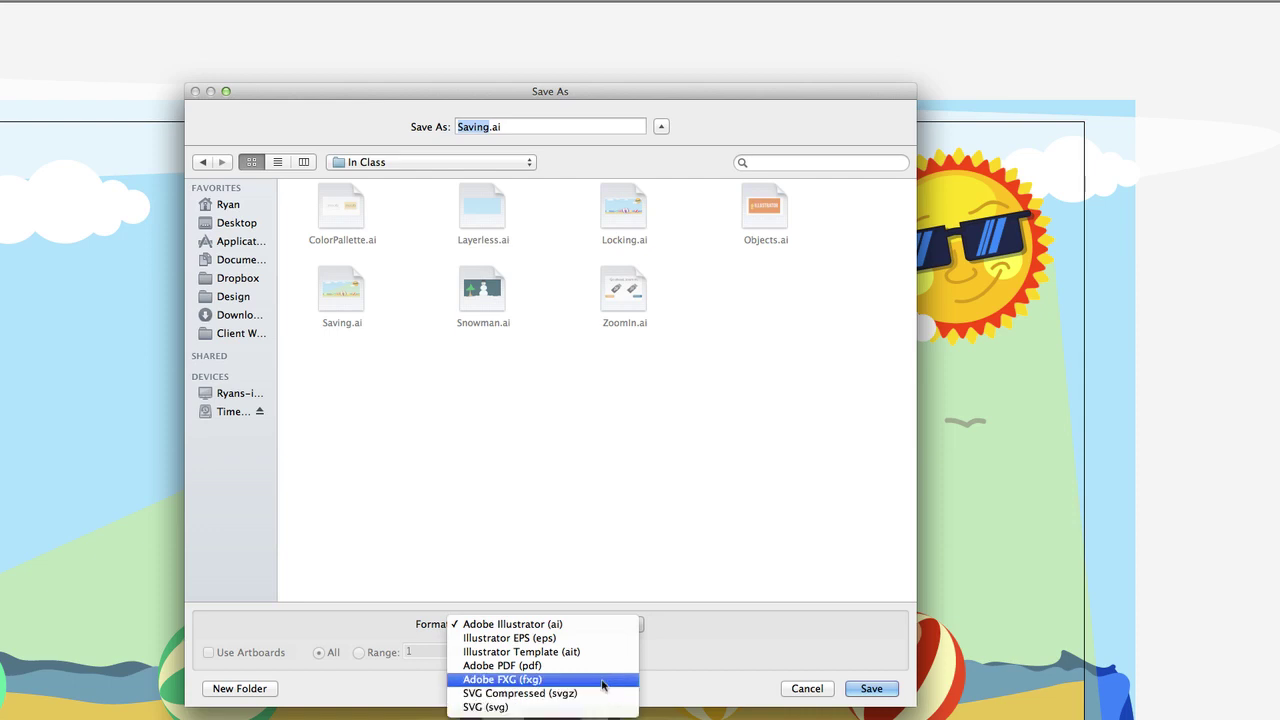
pyautogui.click(597, 625)
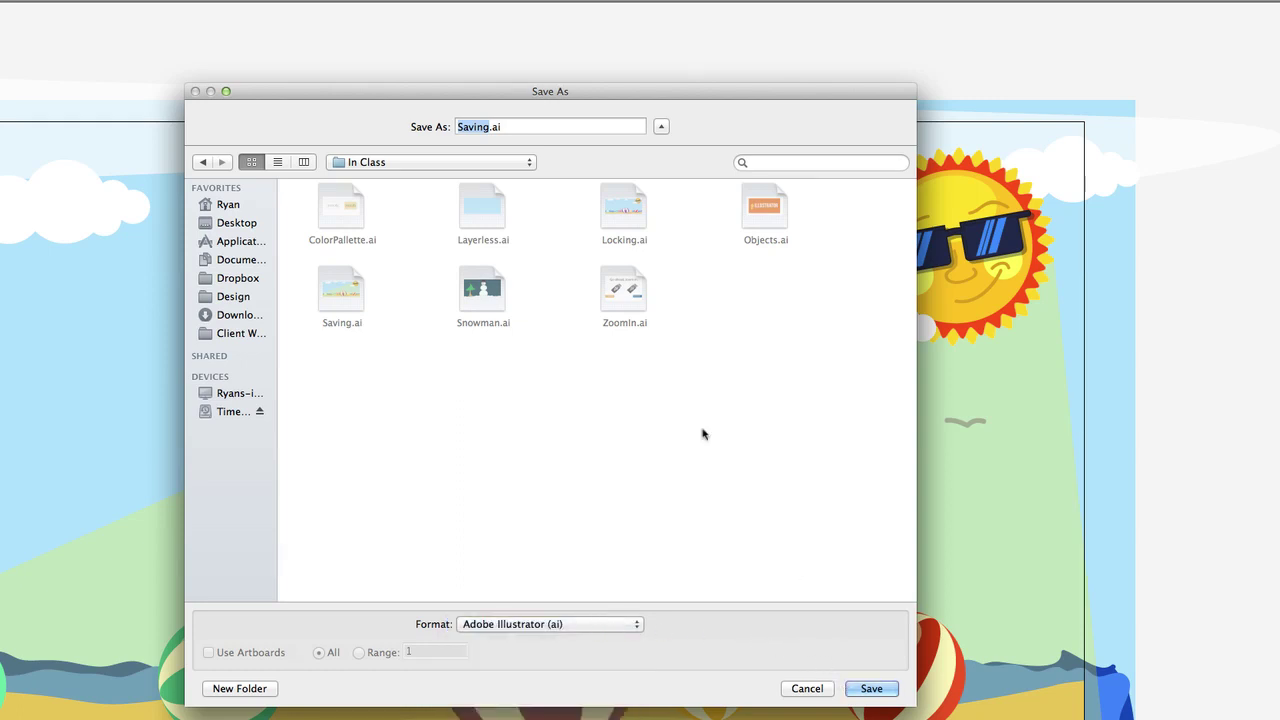
pyautogui.click(489, 124)
pyautogui.write('2')
# Step: Save Saving2.ai, keeping Illustrator CS5 as the version with default font and compression options
pyautogui.click(871, 681)
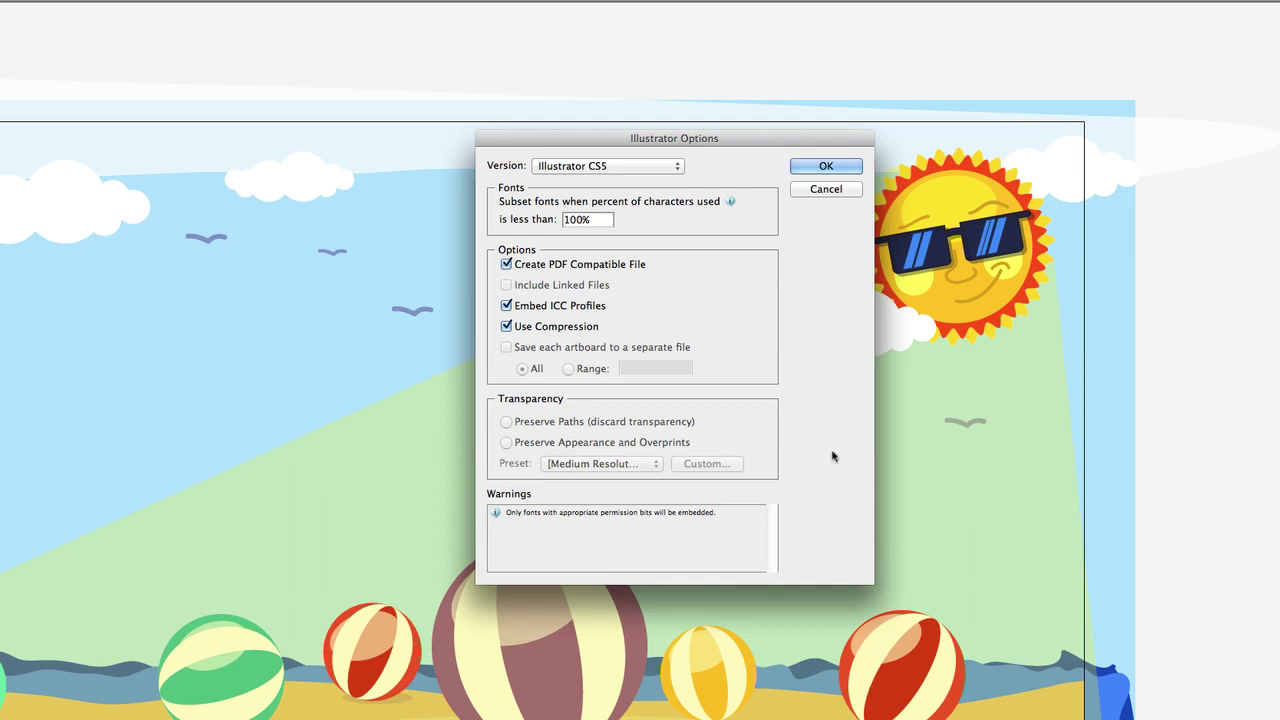
pyautogui.click(650, 166)
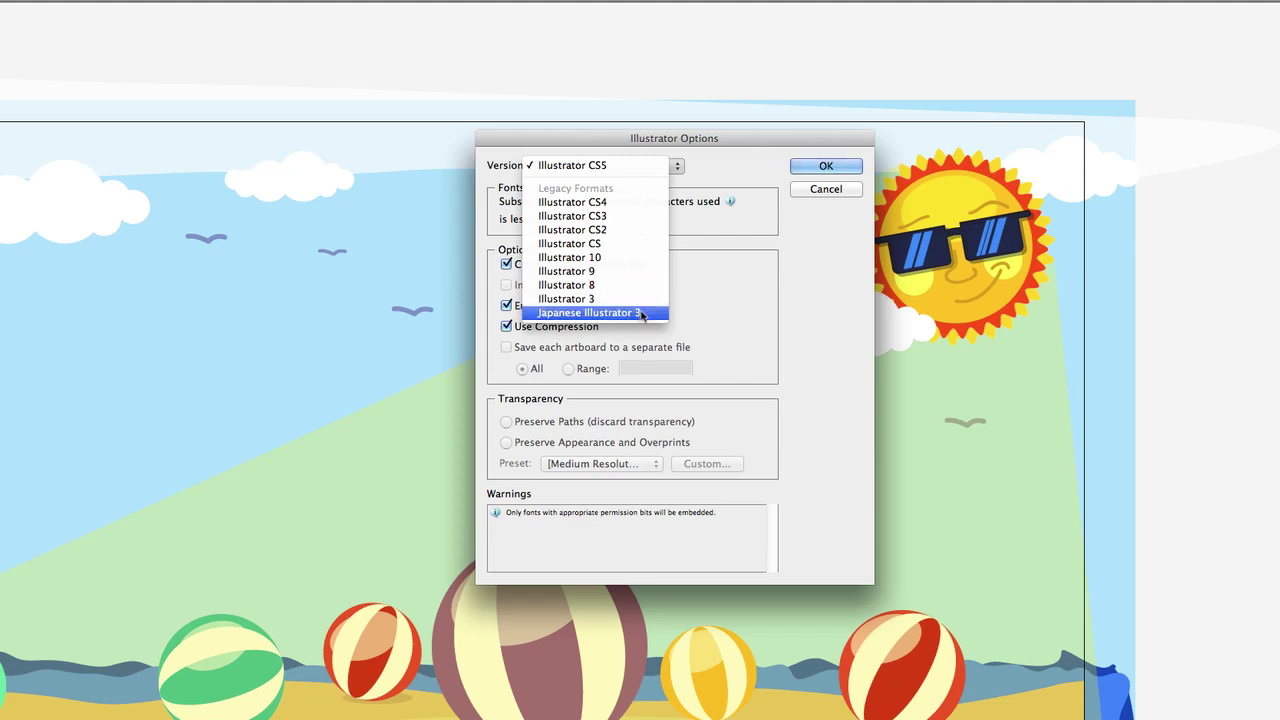
pyautogui.click(765, 304)
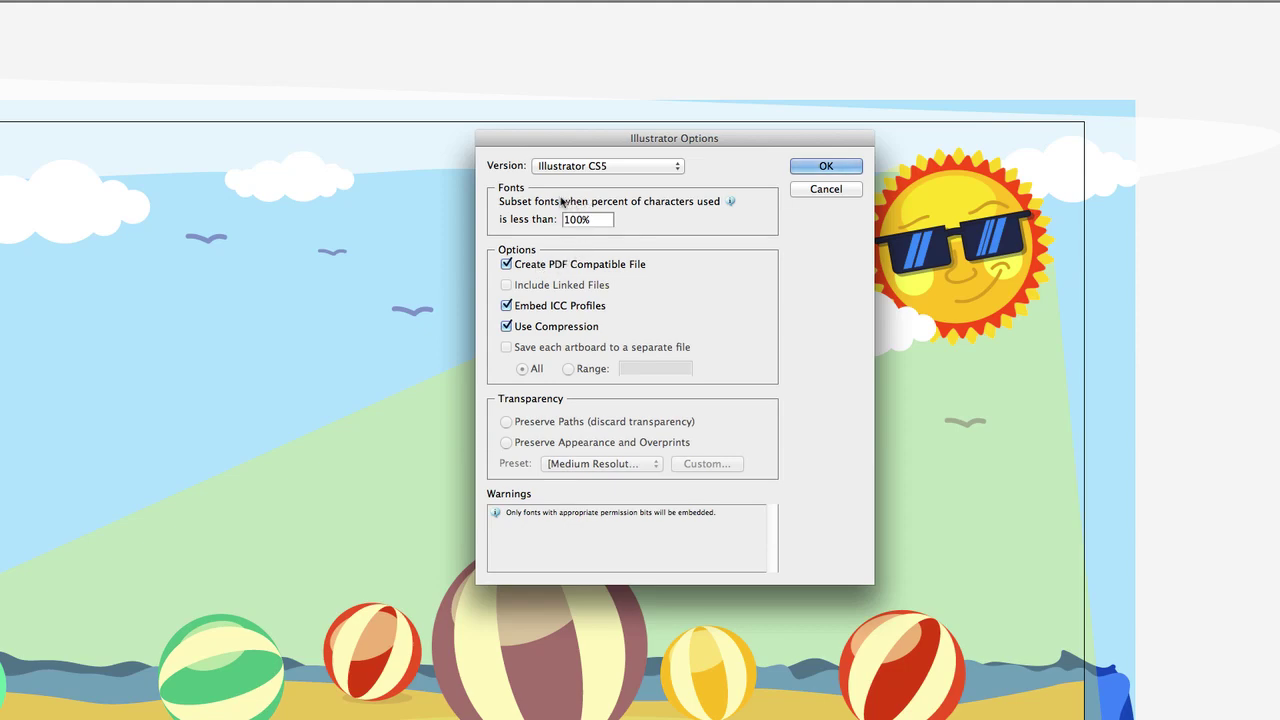
pyautogui.click(601, 225)
# Step: Accept the Illustrator Options and bring up the Save for Web & Devices preview at PNG-8
pyautogui.click(826, 167)
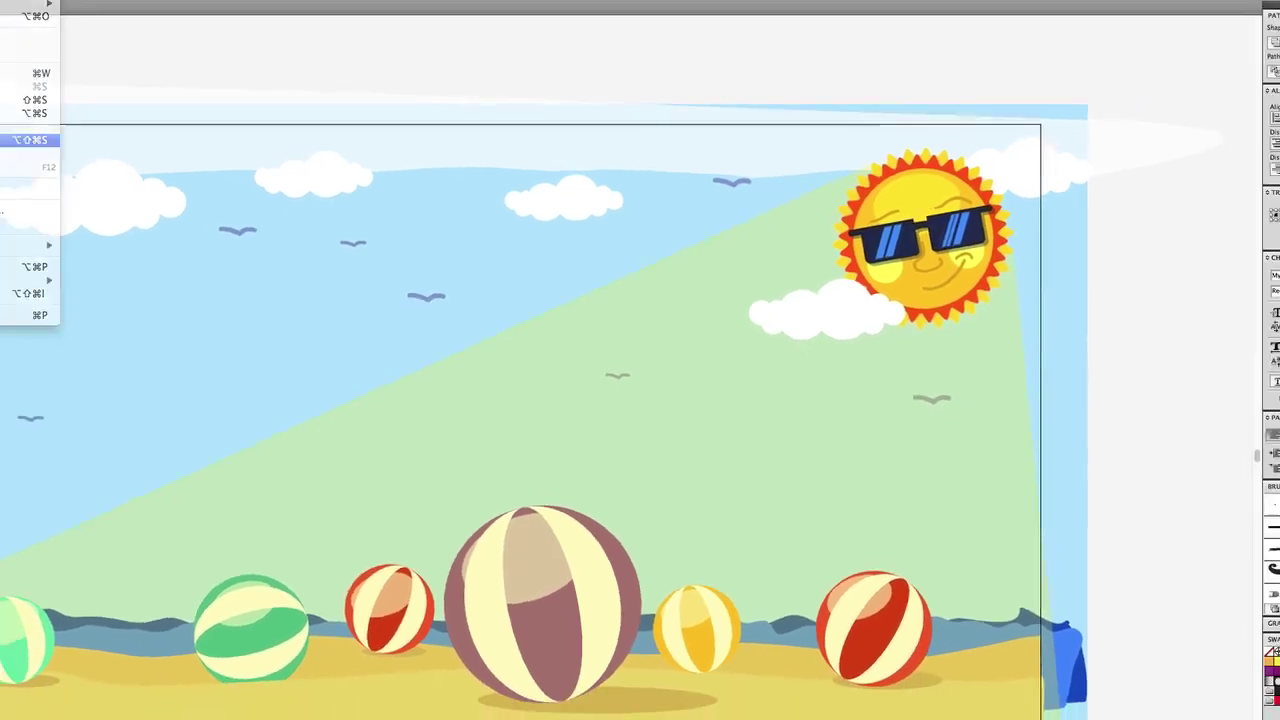
pyautogui.click(12, 139)
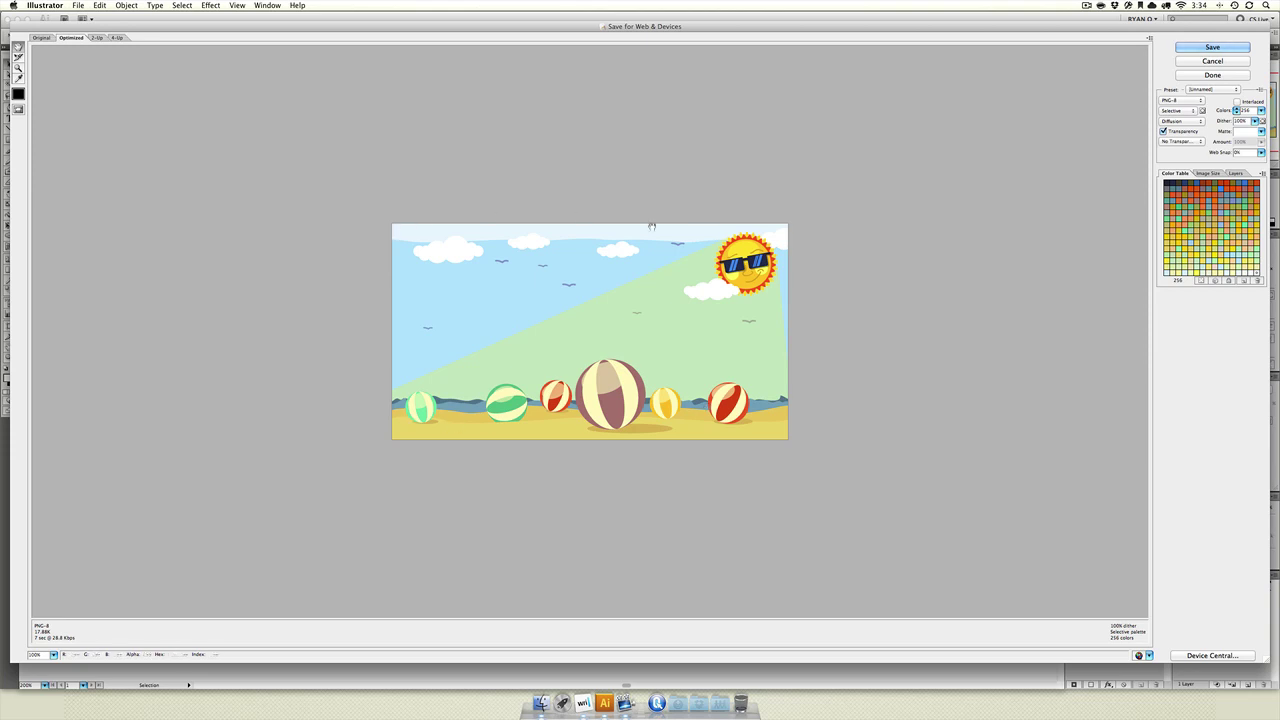
# Step: Zoom into the PNG-8 preview and pan to center the large beach ball
pyautogui.click(623, 329)
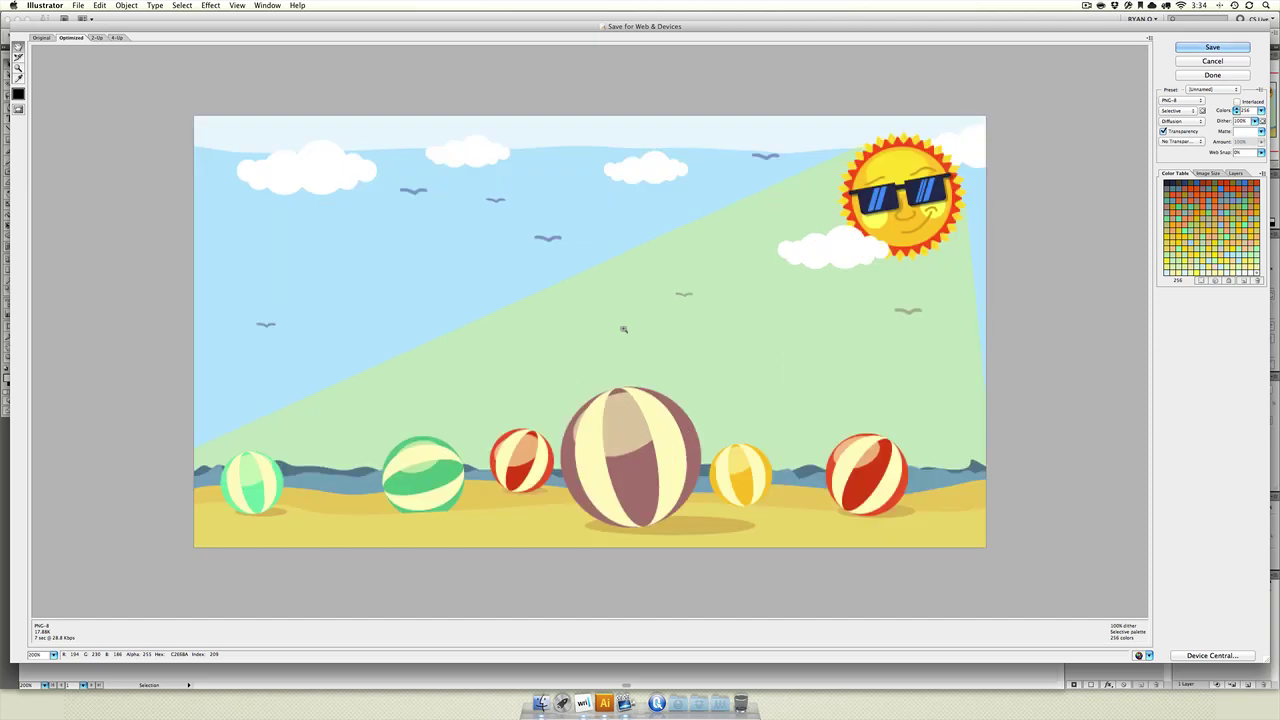
pyautogui.click(623, 329)
pyautogui.click(623, 329)
pyautogui.click(640, 385)
pyautogui.click(679, 461)
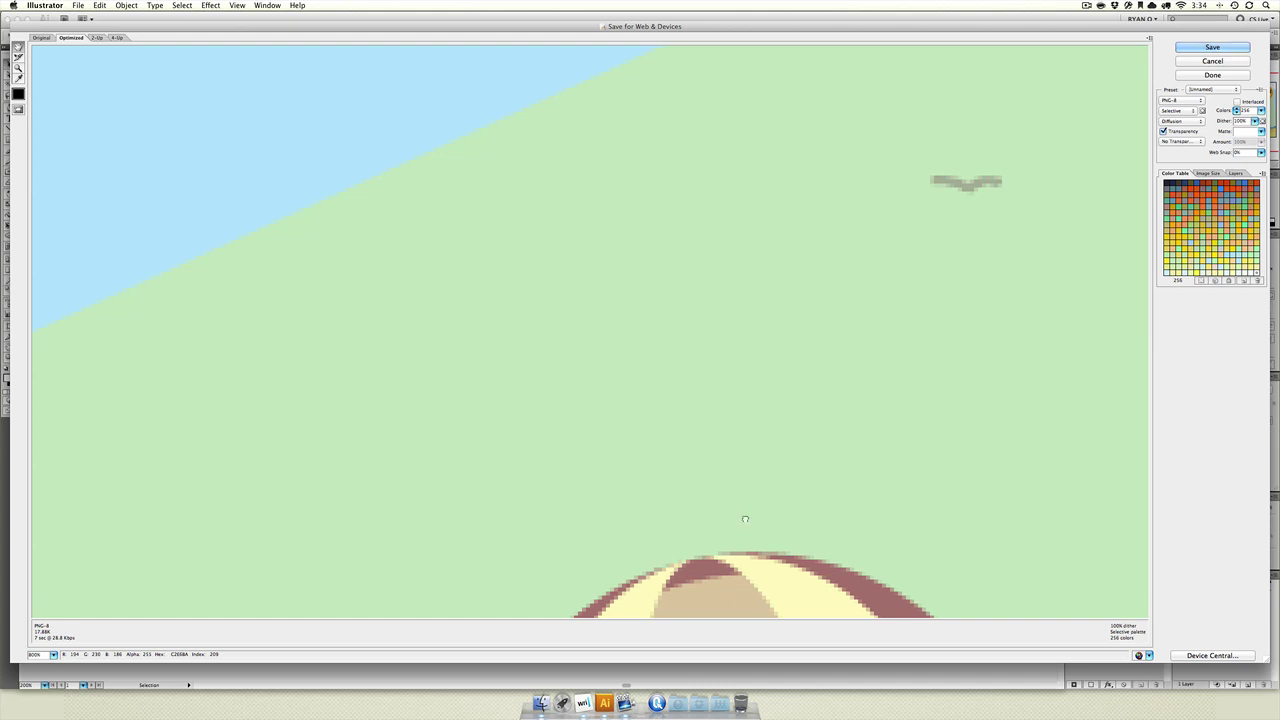
pyautogui.moveTo(743, 517); pyautogui.dragTo(577, 280)
pyautogui.moveTo(626, 413); pyautogui.dragTo(668, 146)
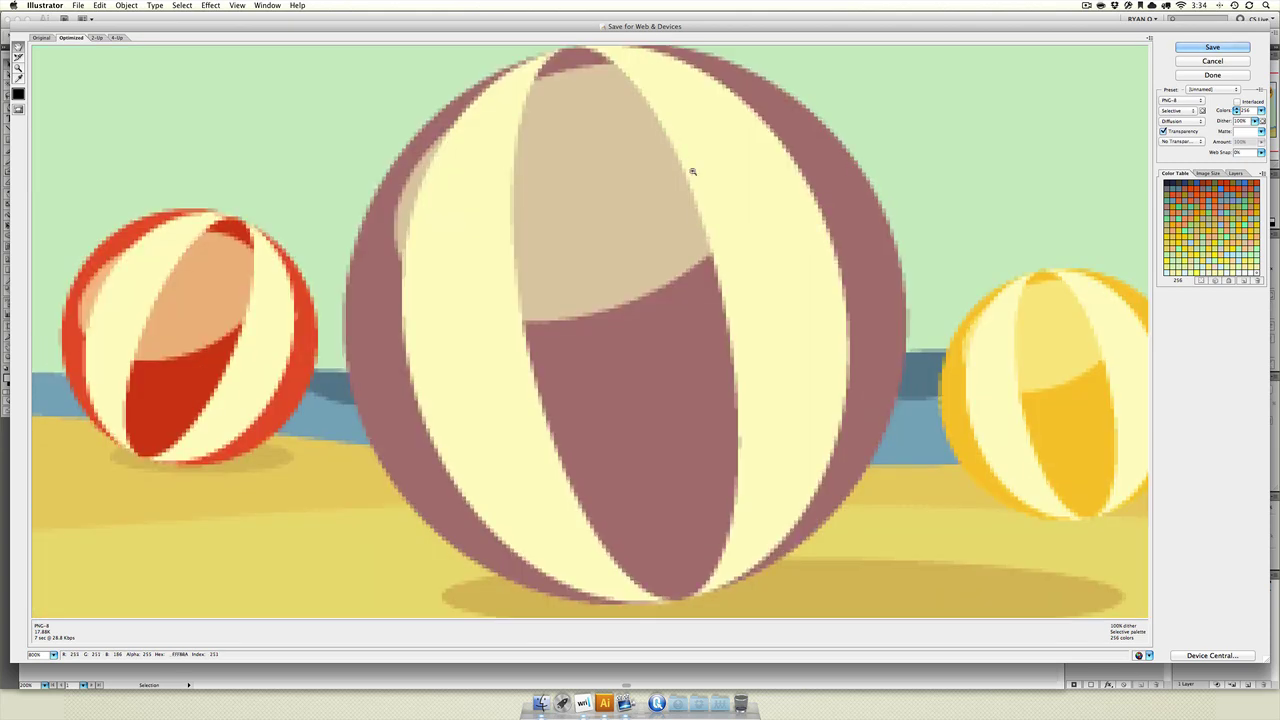
# Step: Zoom the preview back out to 100% and show the export format list
pyautogui.keyDown('alt'); pyautogui.click(692, 171); pyautogui.keyUp('alt')
pyautogui.keyDown('alt'); pyautogui.click(692, 171); pyautogui.keyUp('alt')
pyautogui.keyDown('alt'); pyautogui.click(692, 171); pyautogui.keyUp('alt')
pyautogui.keyDown('alt'); pyautogui.click(692, 171); pyautogui.keyUp('alt')
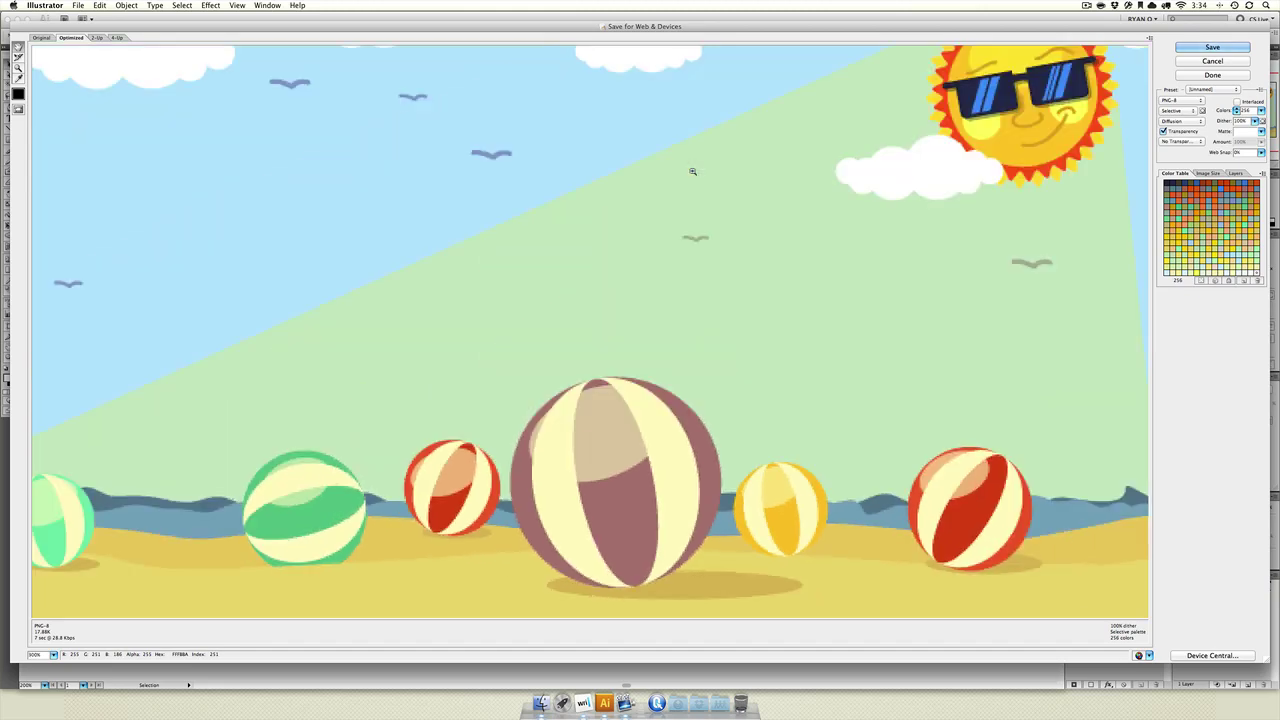
pyautogui.keyDown('alt'); pyautogui.click(692, 171); pyautogui.keyUp('alt')
pyautogui.keyDown('alt'); pyautogui.click(692, 171); pyautogui.keyUp('alt')
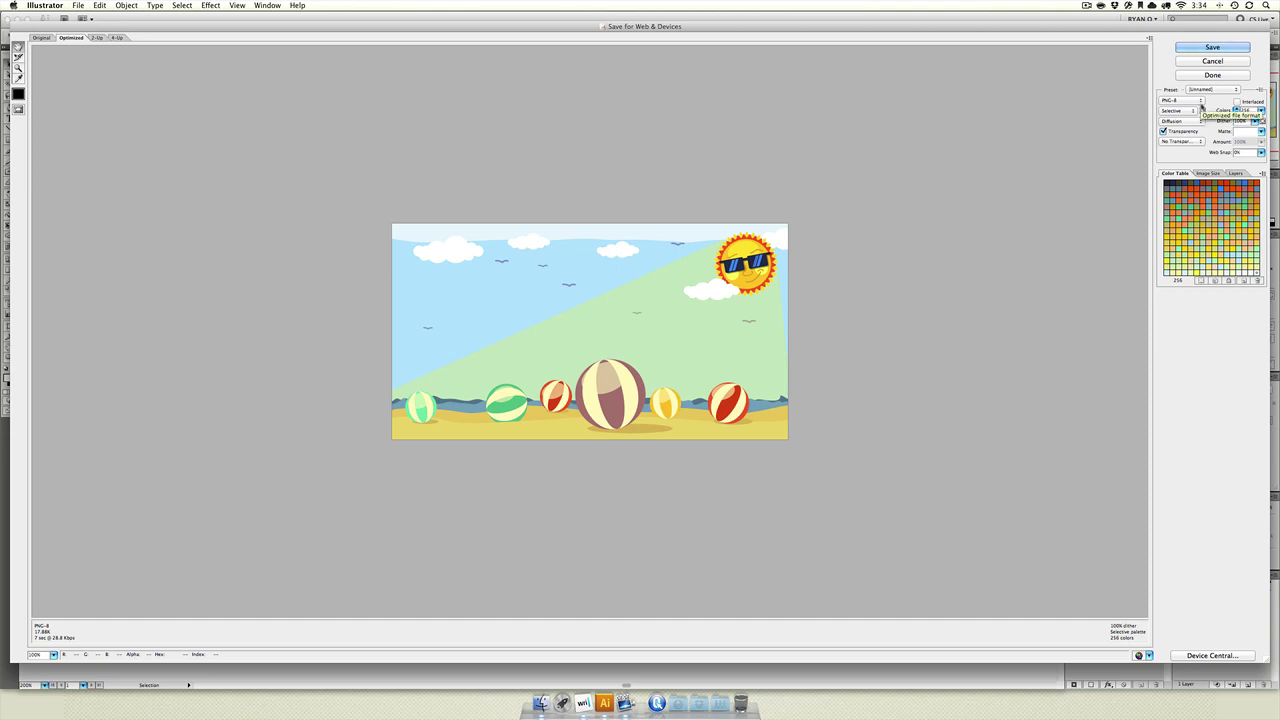
pyautogui.click(1196, 104)
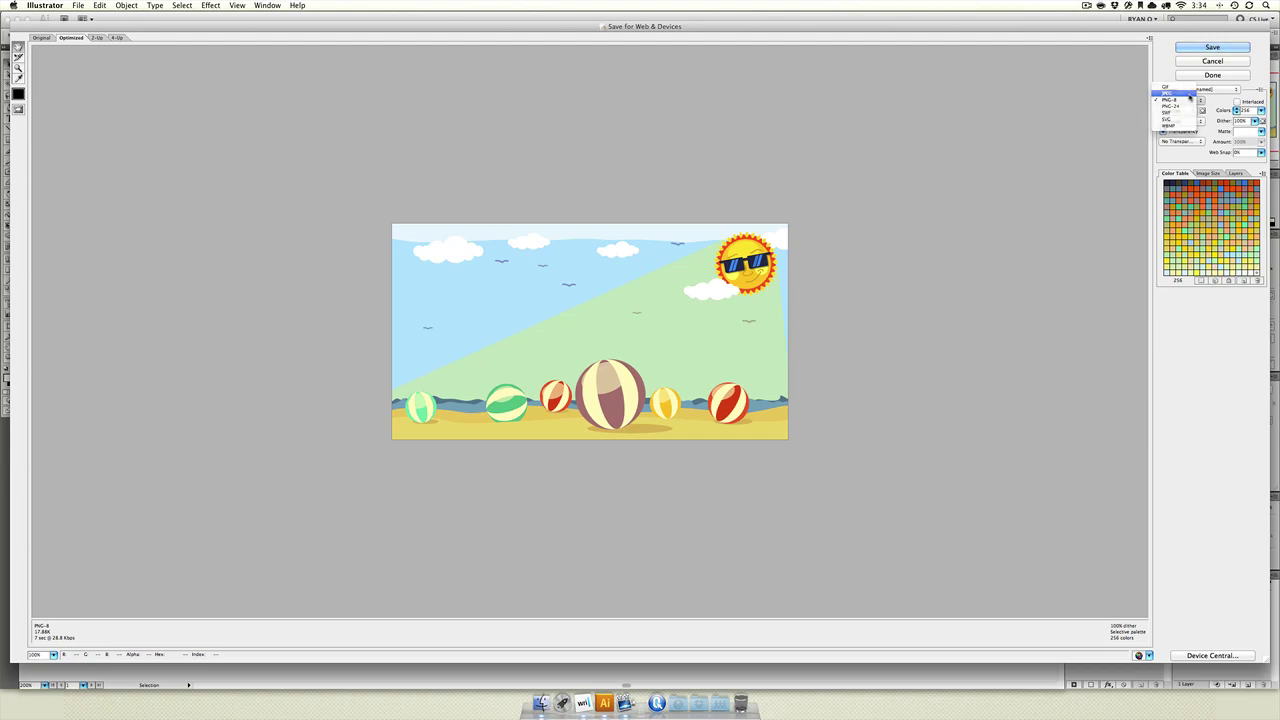
# Step: Switch the export to JPEG at Low quality 11 and zoom out to the whole image
pyautogui.click(1168, 93)
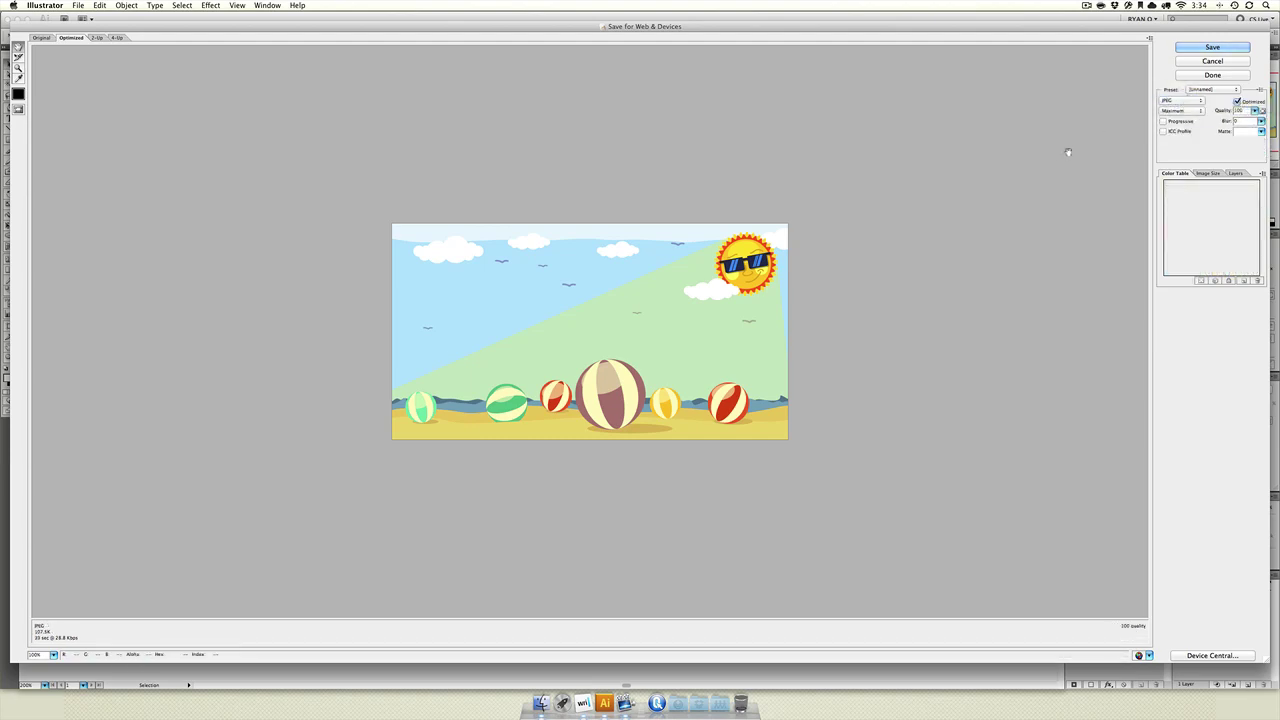
pyautogui.press('super+equal')
pyautogui.press('super+equal')
pyautogui.press('super+equal')
pyautogui.press('super+equal')
pyautogui.moveTo(897, 386); pyautogui.dragTo(489, 270)
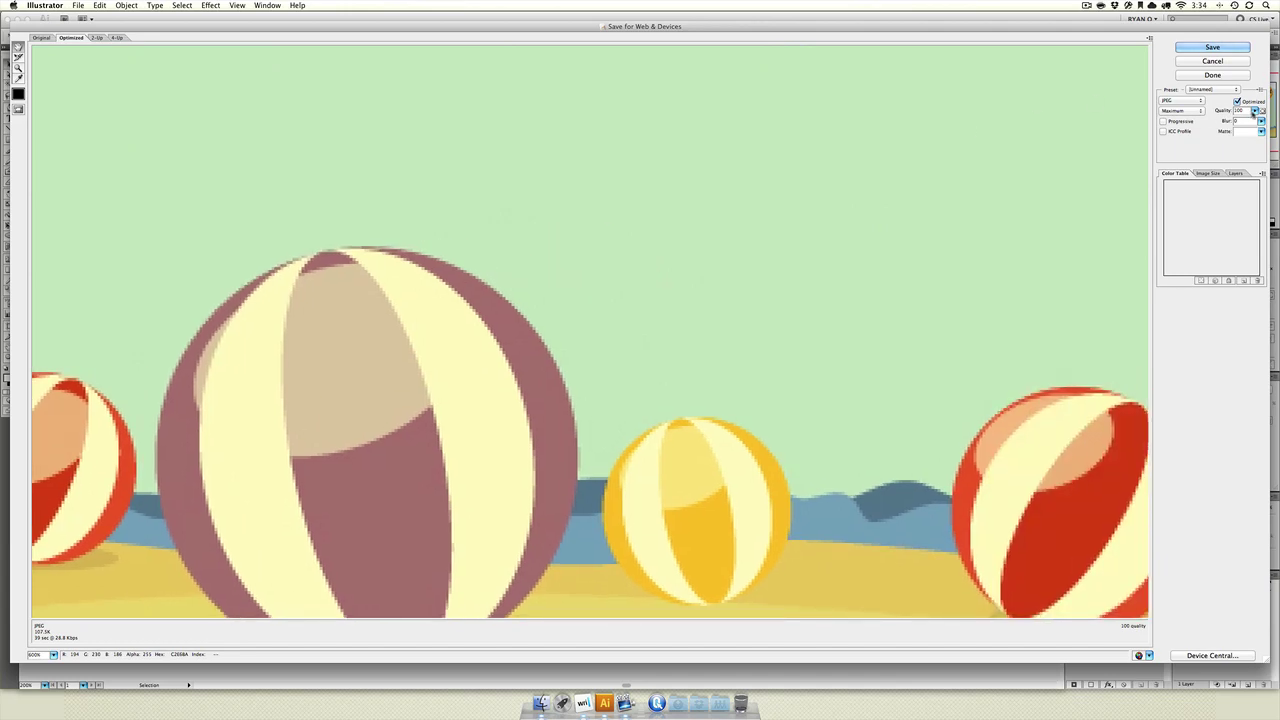
pyautogui.click(1254, 111)
pyautogui.moveTo(1233, 121); pyautogui.dragTo(1205, 121)
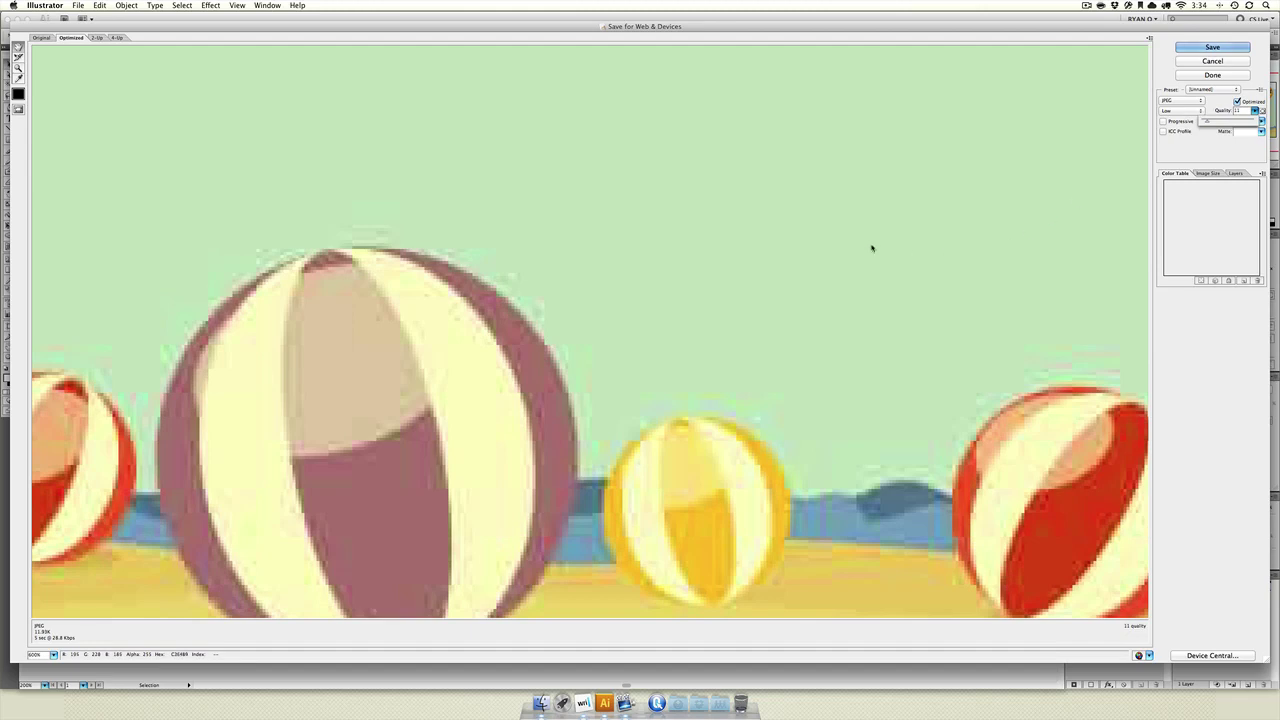
pyautogui.press('super+minus')
pyautogui.press('super+minus')
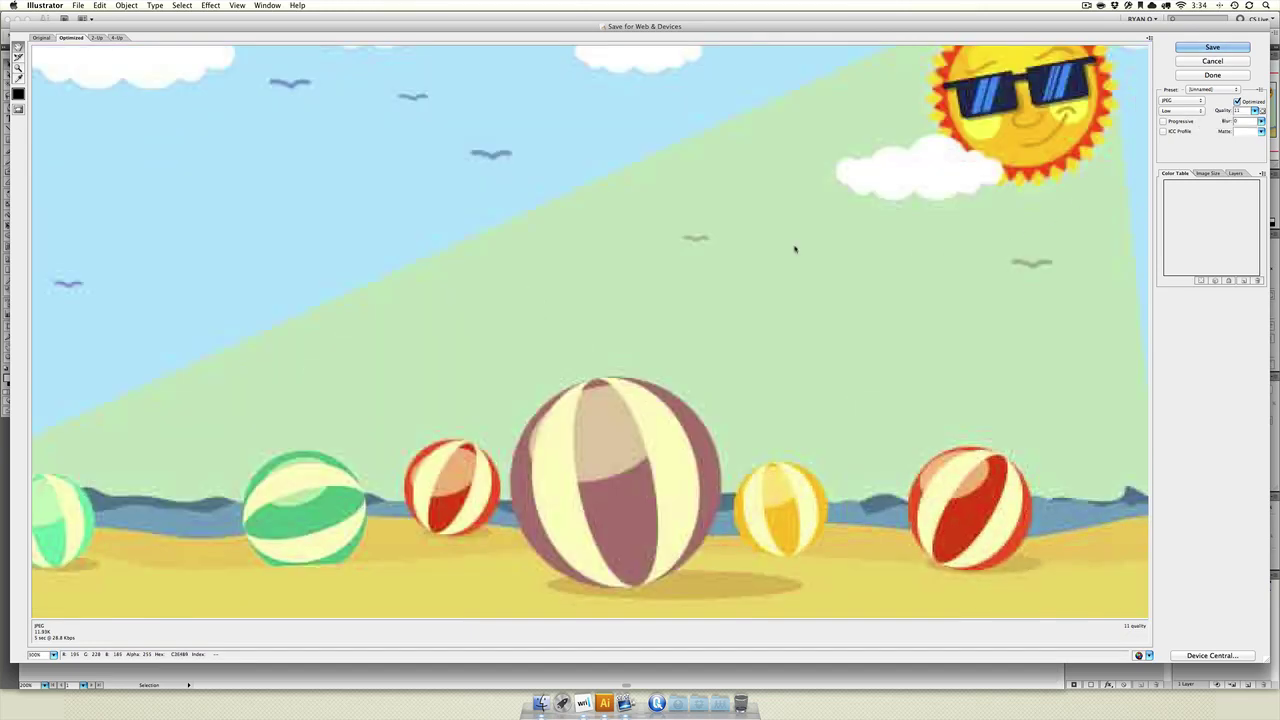
pyautogui.press('super+minus')
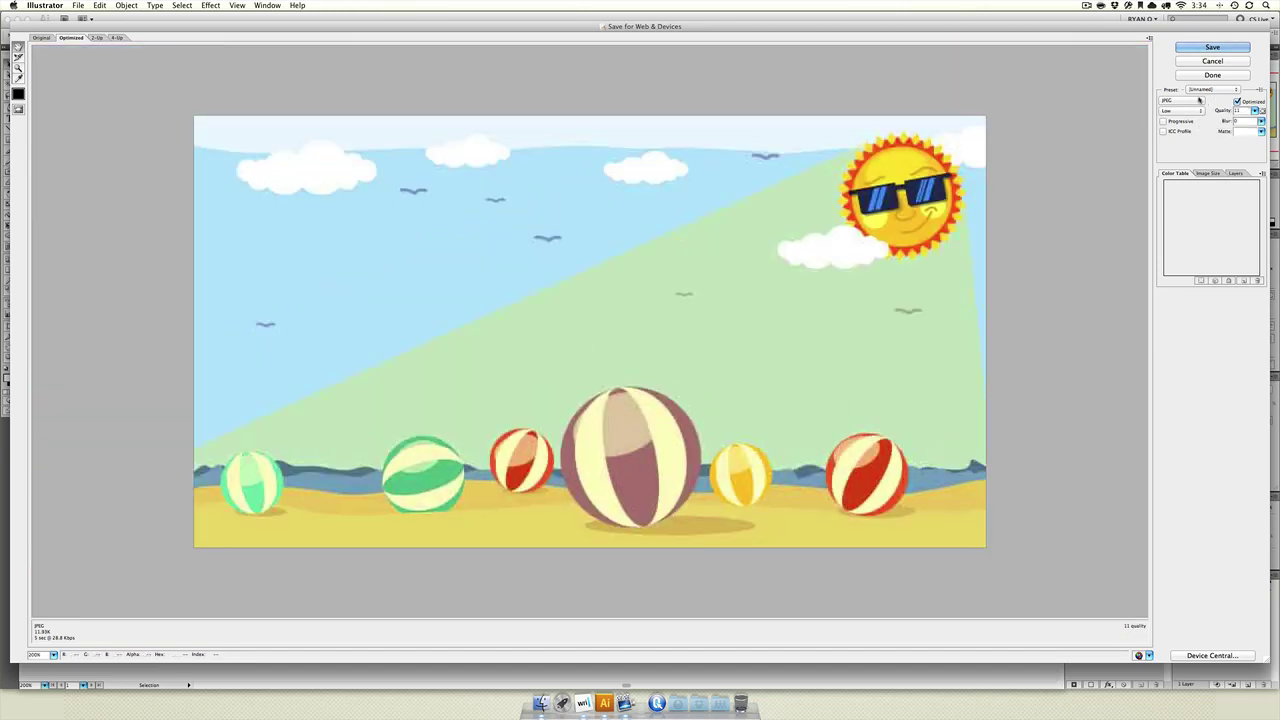
# Step: Try SVG, then set the export format to SWF for Flash Player 9
pyautogui.click(1195, 100)
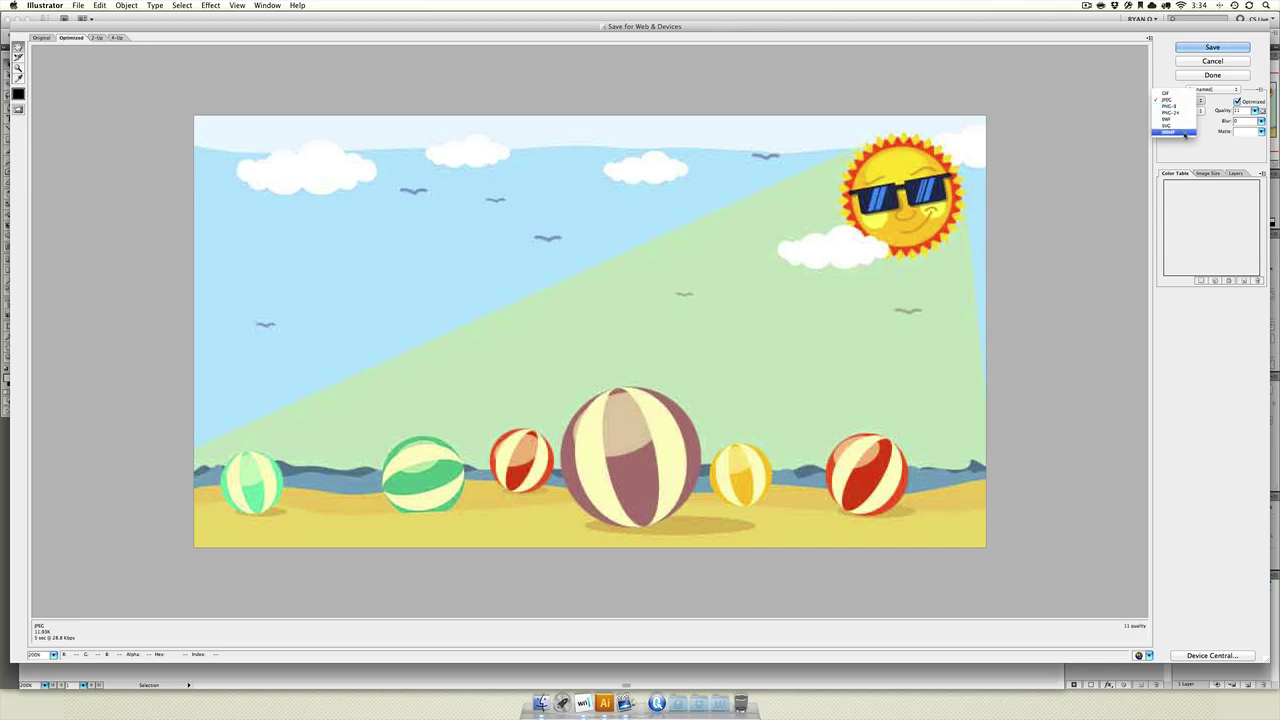
pyautogui.click(1172, 125)
pyautogui.click(1190, 101)
pyautogui.click(1187, 93)
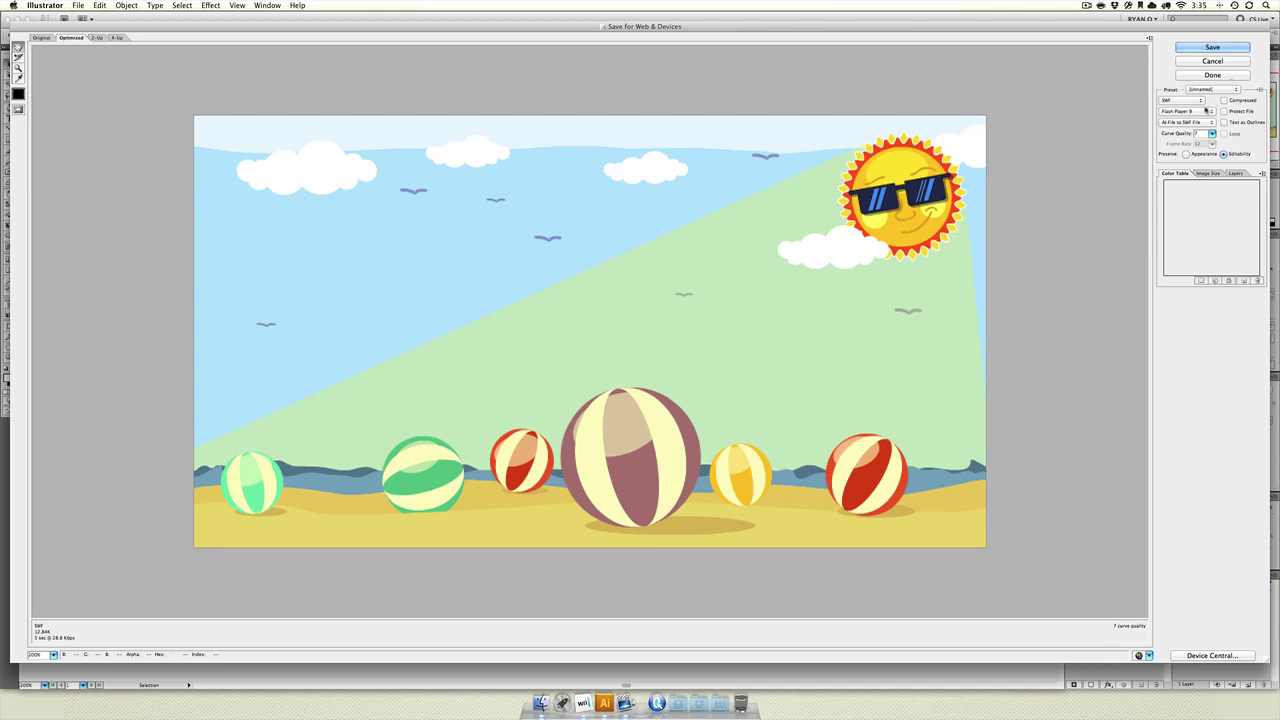
# Step: Briefly try GIF, then choose PNG-24 and zoom the preview out to see everything
pyautogui.click(1189, 101)
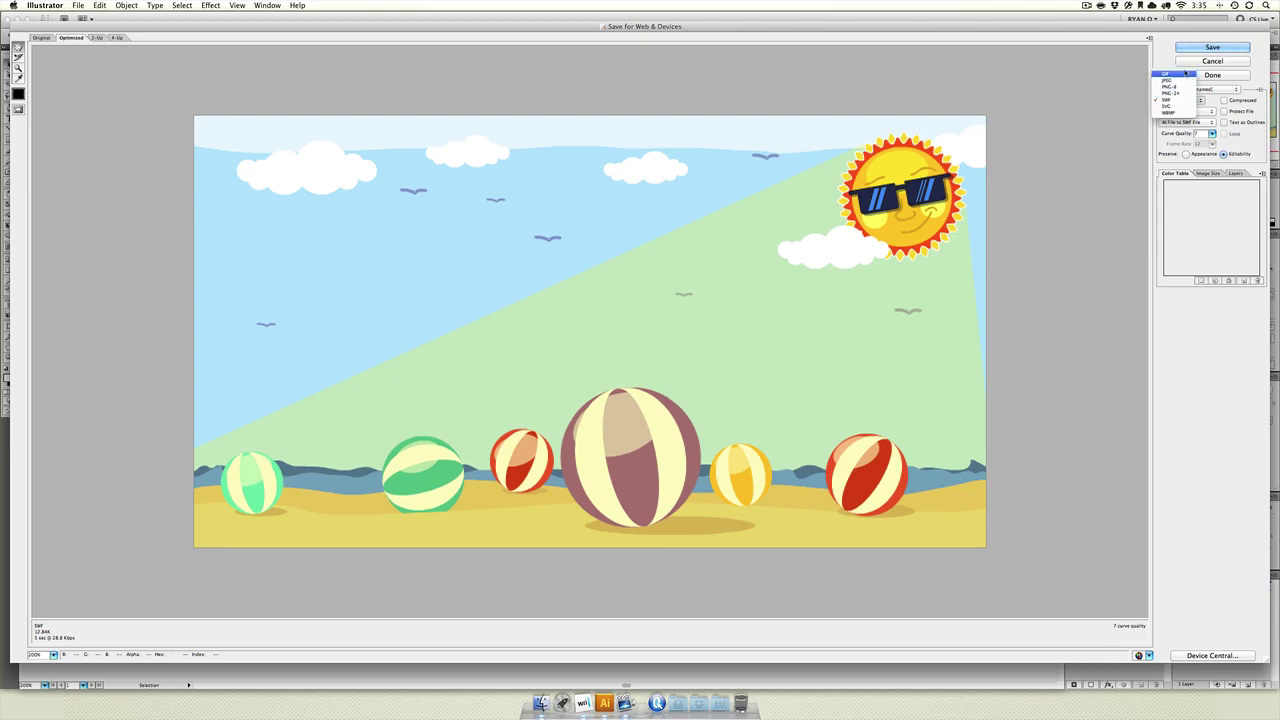
pyautogui.click(1185, 75)
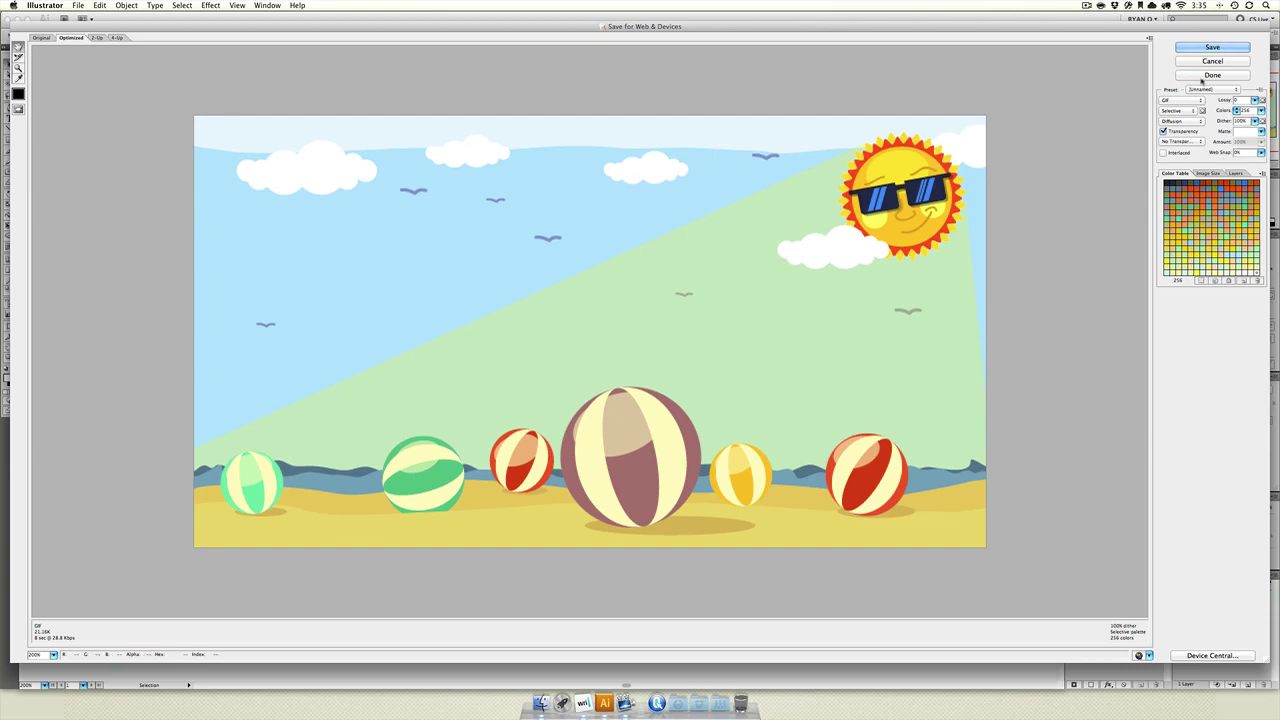
pyautogui.click(1188, 101)
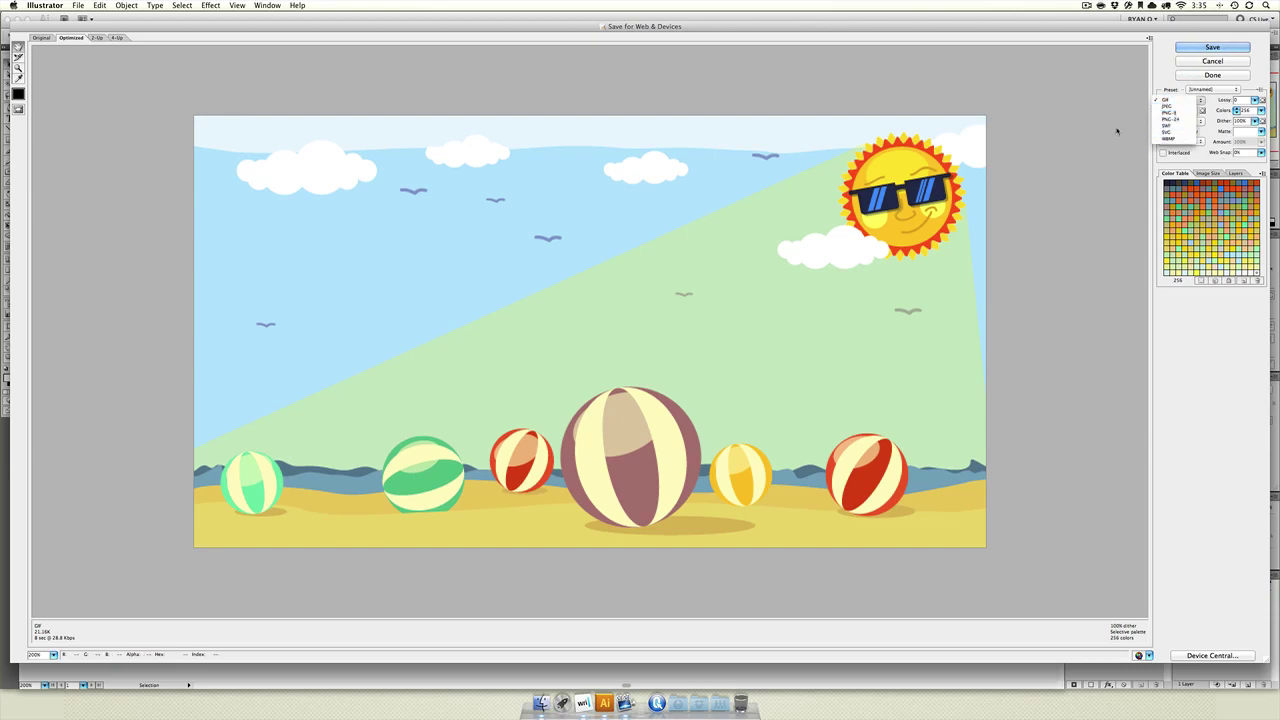
pyautogui.click(1180, 121)
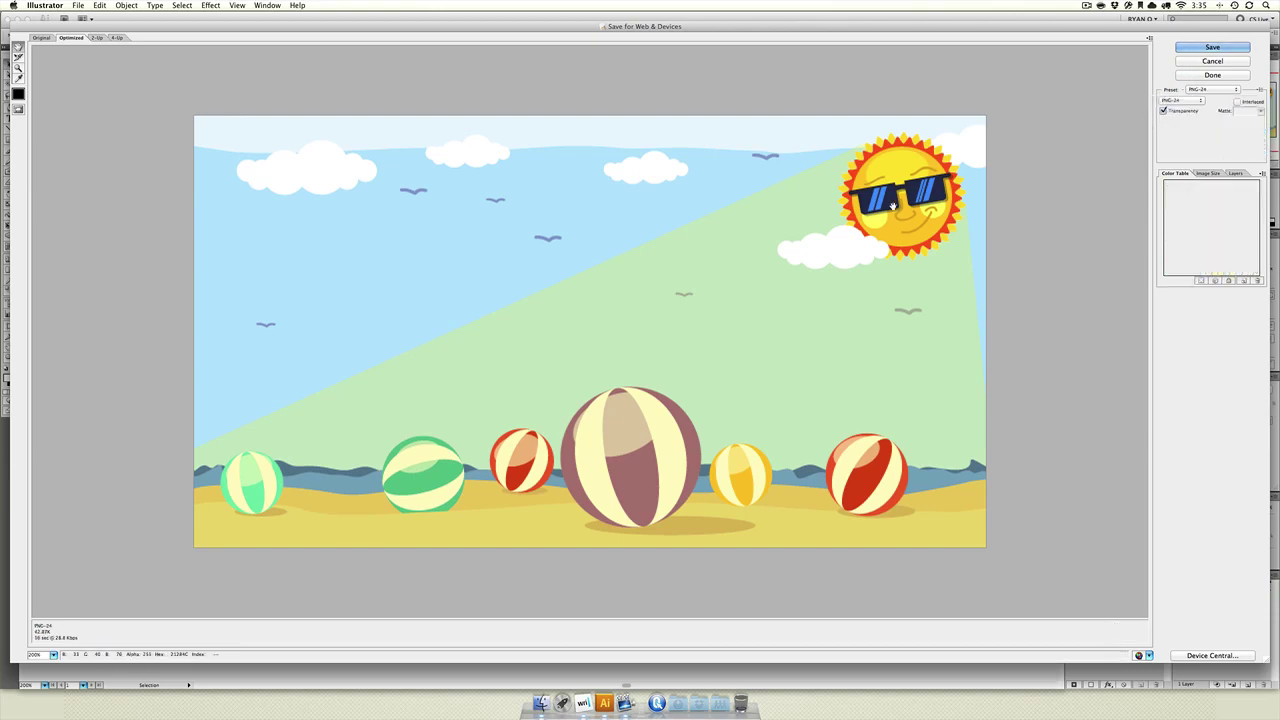
pyautogui.click(829, 274)
pyautogui.keyDown('alt'); pyautogui.click(829, 274); pyautogui.keyUp('alt')
pyautogui.keyDown('alt'); pyautogui.click(828, 275); pyautogui.keyUp('alt')
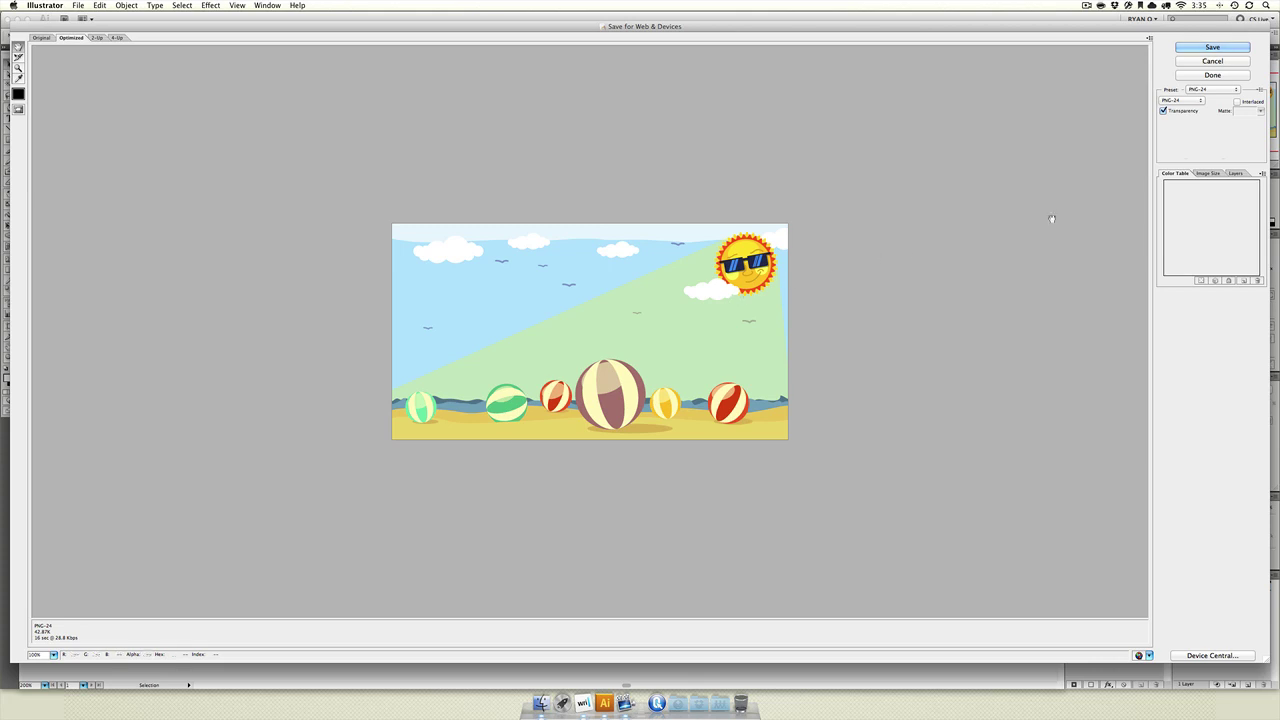
# Step: Resize the PNG-24 export to 400 percent, 3168 × 1728 pixels, and apply it
pyautogui.click(1212, 174)
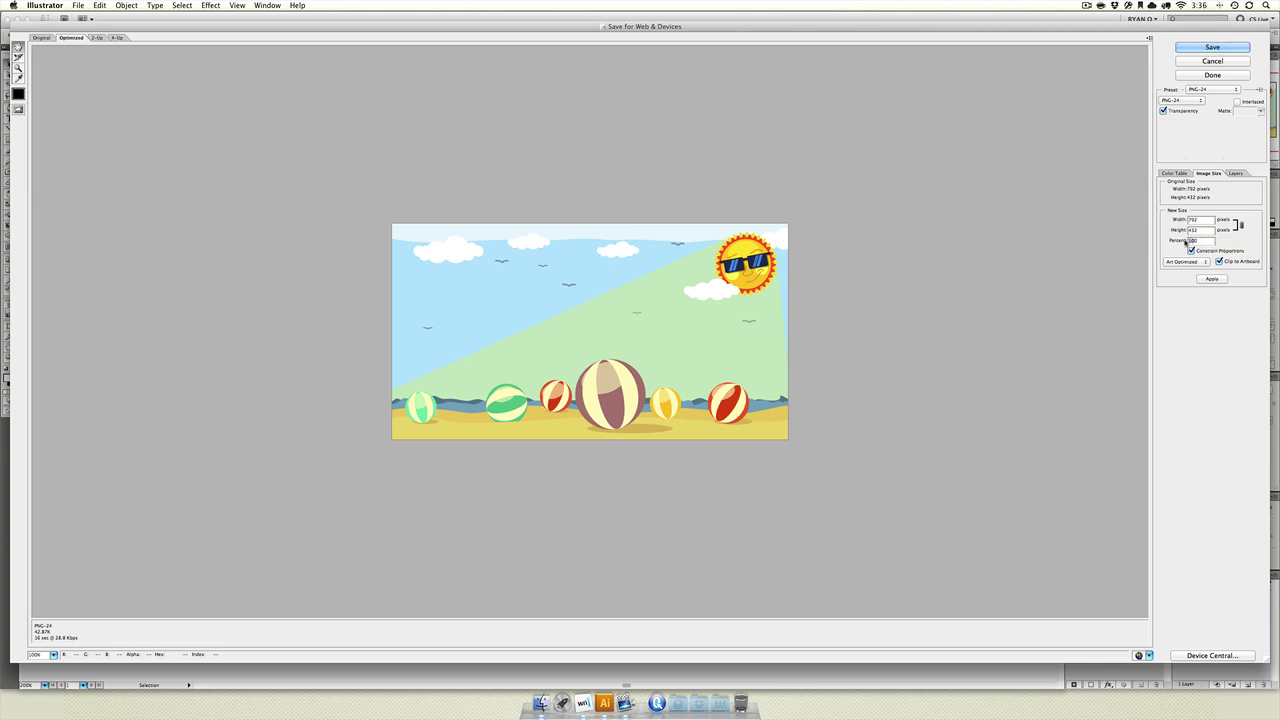
pyautogui.moveTo(1186, 243); pyautogui.dragTo(1216, 243)
pyautogui.click(1211, 279)
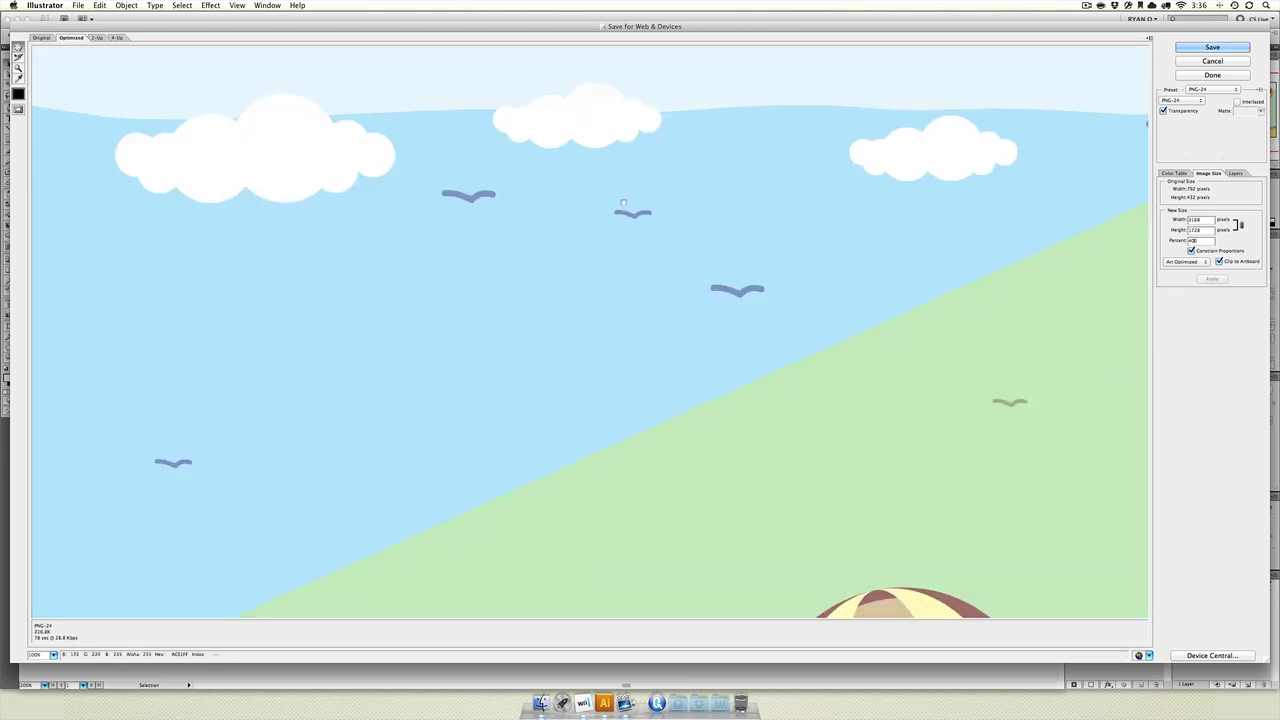
pyautogui.moveTo(748, 320); pyautogui.dragTo(472, 66)
pyautogui.moveTo(702, 274); pyautogui.dragTo(691, 250)
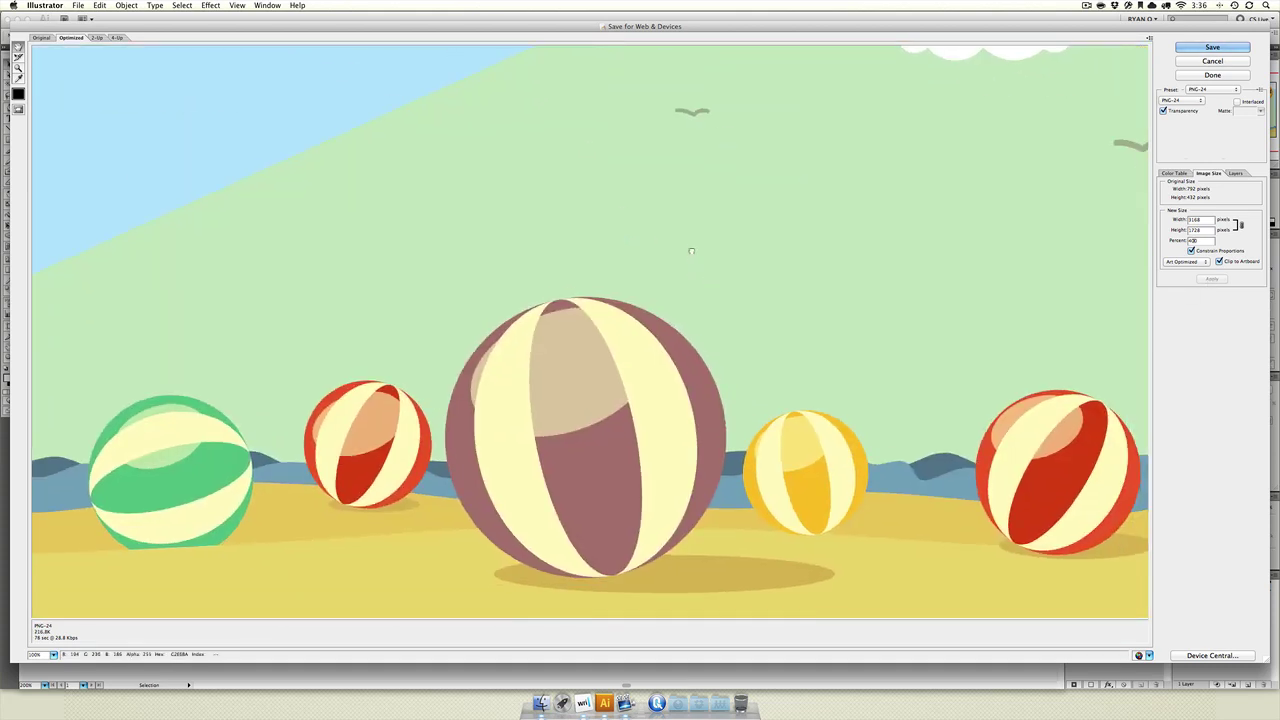
pyautogui.moveTo(670, 201); pyautogui.dragTo(536, 221)
pyautogui.moveTo(432, 274); pyautogui.dragTo(432, 466)
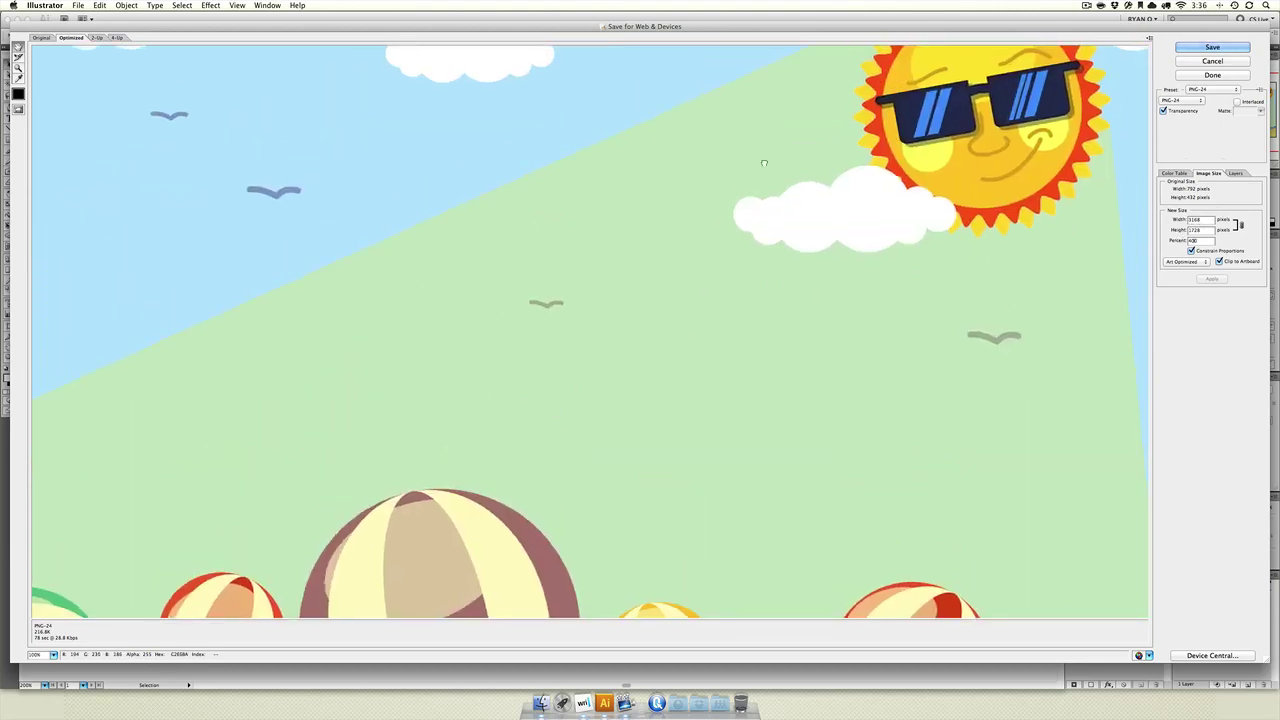
pyautogui.moveTo(715, 197); pyautogui.dragTo(777, 145)
pyautogui.moveTo(617, 211); pyautogui.dragTo(840, 68)
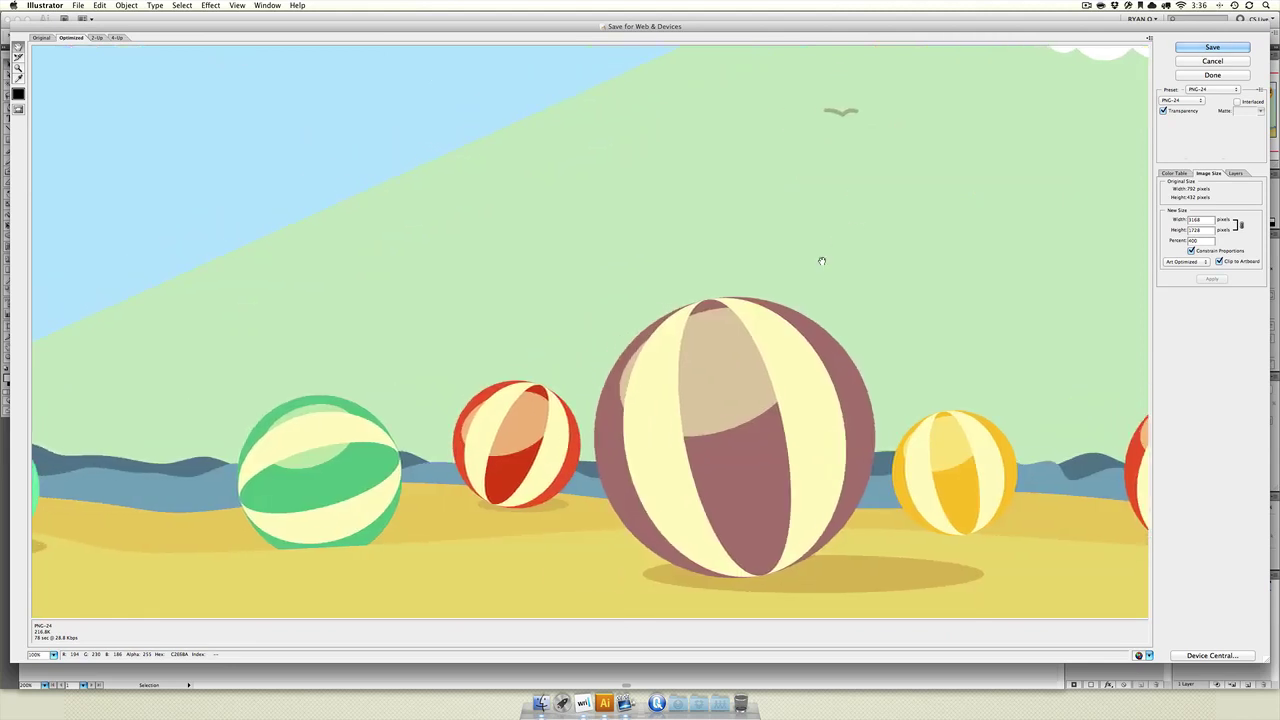
pyautogui.moveTo(738, 409); pyautogui.dragTo(636, 364)
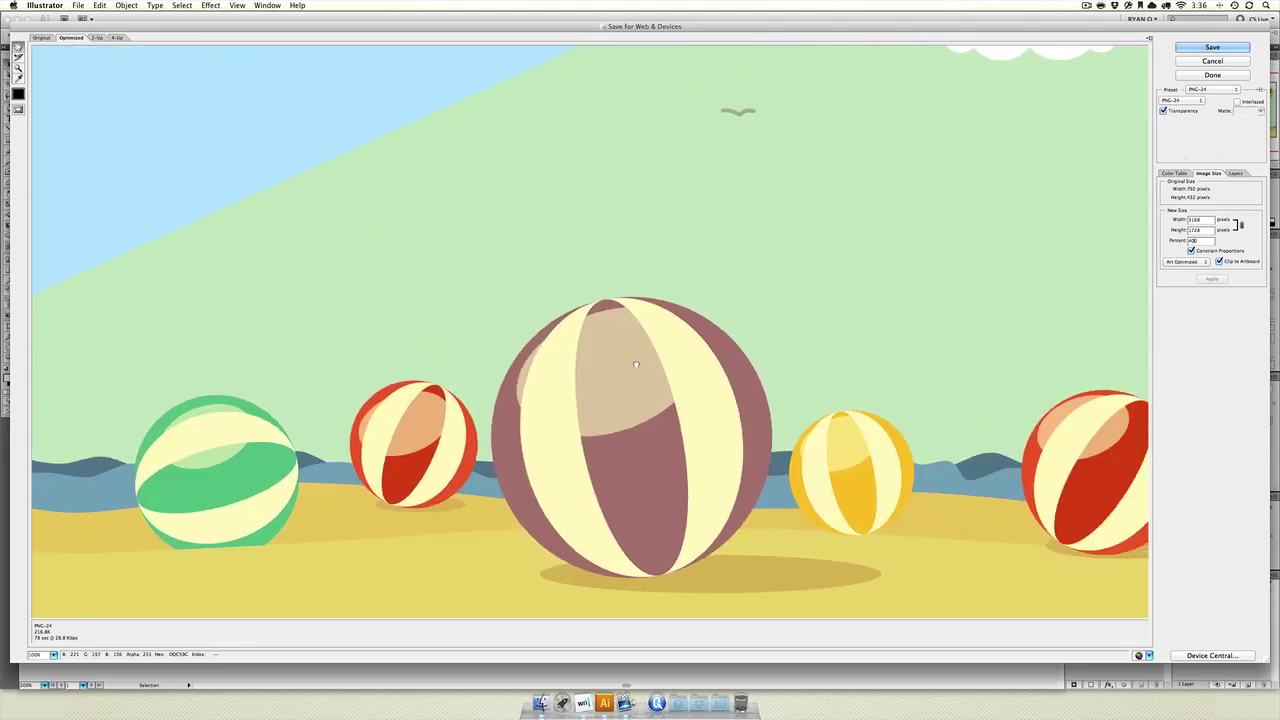
pyautogui.keyDown('super'); pyautogui.click(636, 364); pyautogui.keyUp('super')
pyautogui.keyDown('super'); pyautogui.click(636, 364); pyautogui.keyUp('super')
pyautogui.keyDown('super'); pyautogui.click(636, 364); pyautogui.keyUp('super')
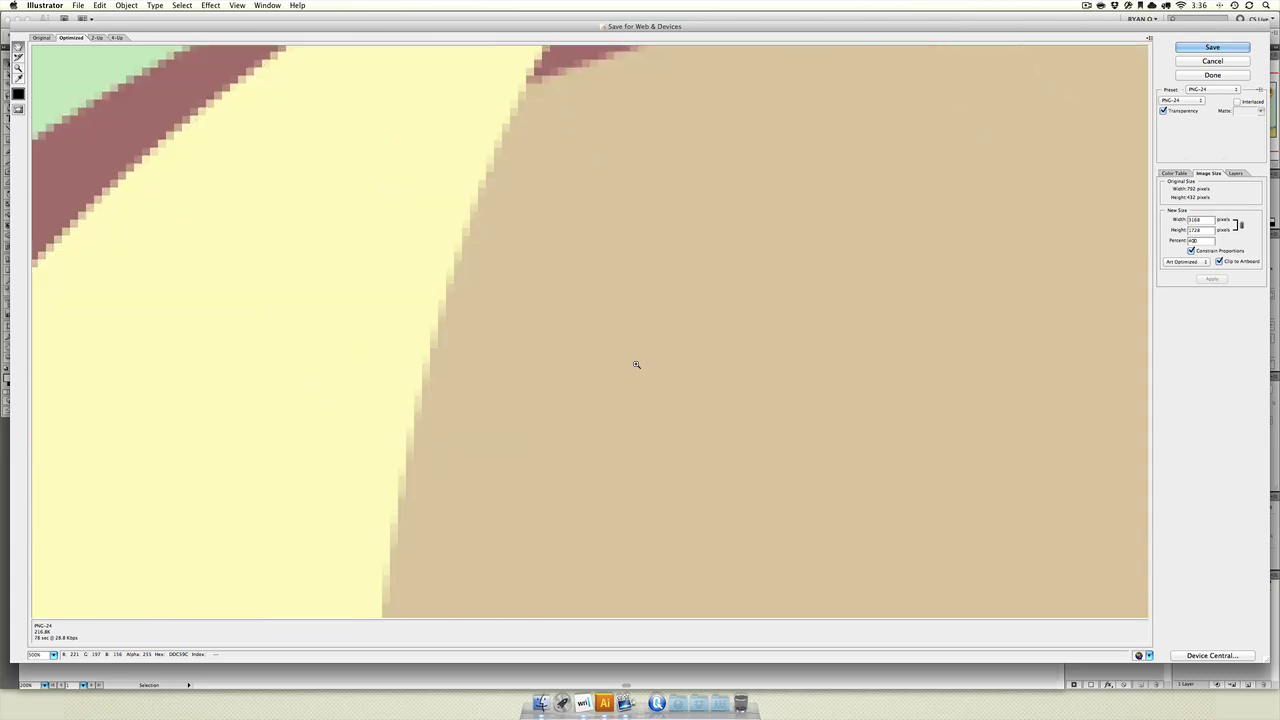
pyautogui.keyDown('alt'); pyautogui.keyDown('super'); pyautogui.click(510, 232); pyautogui.keyUp('super'); pyautogui.keyUp('alt')
pyautogui.keyDown('alt'); pyautogui.keyDown('super'); pyautogui.click(512, 234); pyautogui.keyUp('super'); pyautogui.keyUp('alt')
pyautogui.keyDown('alt'); pyautogui.keyDown('super'); pyautogui.click(512, 234); pyautogui.keyUp('super'); pyautogui.keyUp('alt')
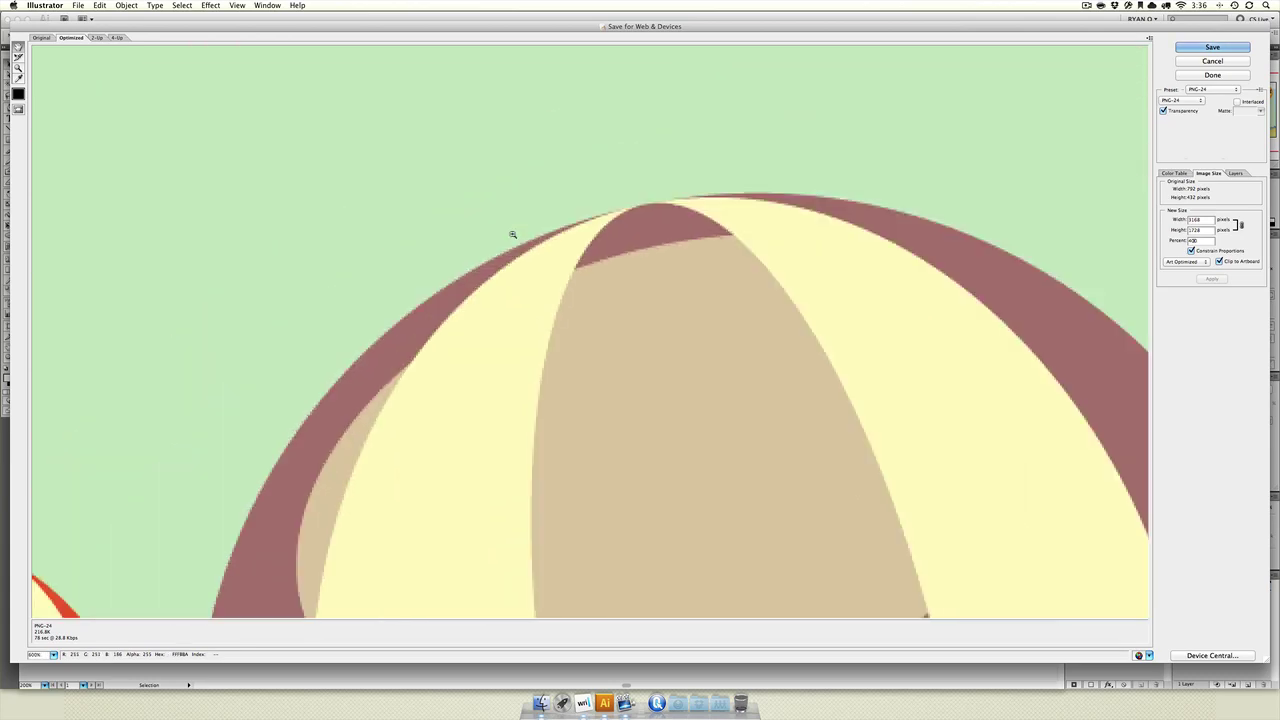
pyautogui.keyDown('alt'); pyautogui.keyDown('super'); pyautogui.click(512, 234); pyautogui.keyUp('super'); pyautogui.keyUp('alt')
pyautogui.keyDown('alt'); pyautogui.keyDown('super'); pyautogui.click(512, 234); pyautogui.keyUp('super'); pyautogui.keyUp('alt')
pyautogui.keyDown('alt'); pyautogui.keyDown('super'); pyautogui.click(512, 234); pyautogui.keyUp('super'); pyautogui.keyUp('alt')
pyautogui.press('super+0')
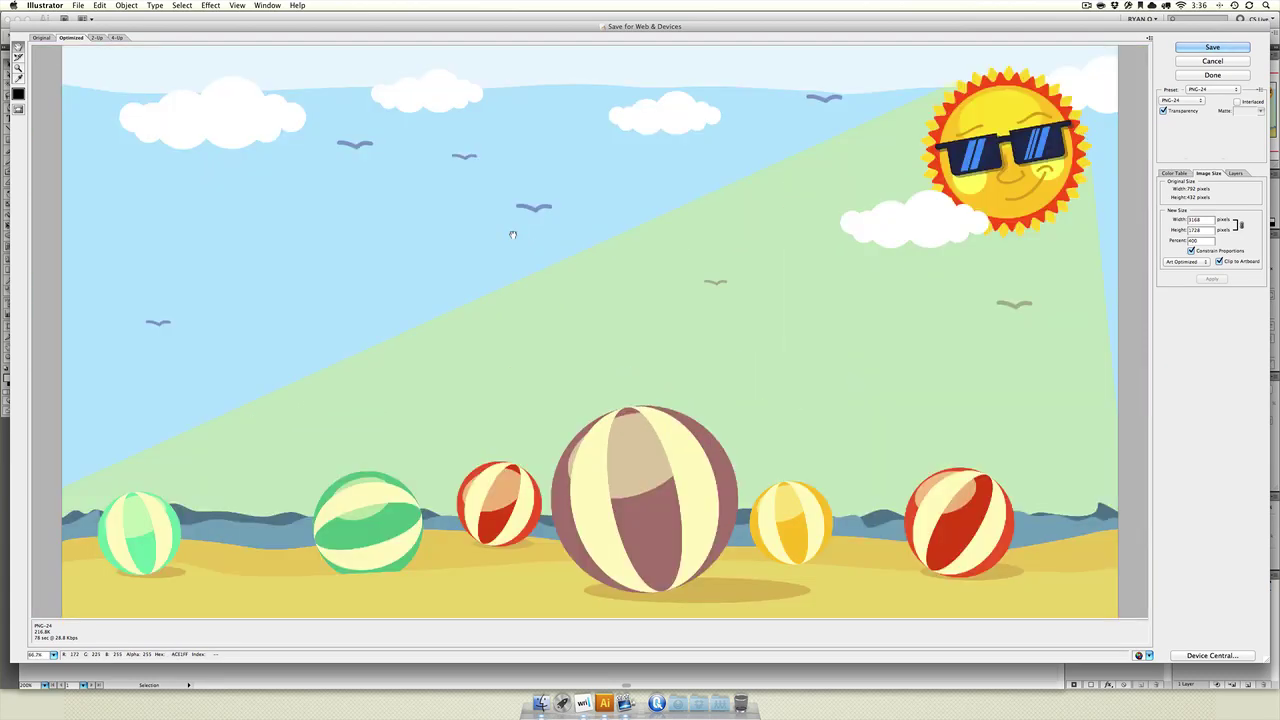
pyautogui.press('super+equal')
pyautogui.press('super+equal')
pyautogui.scroll(-5, 540, 150)
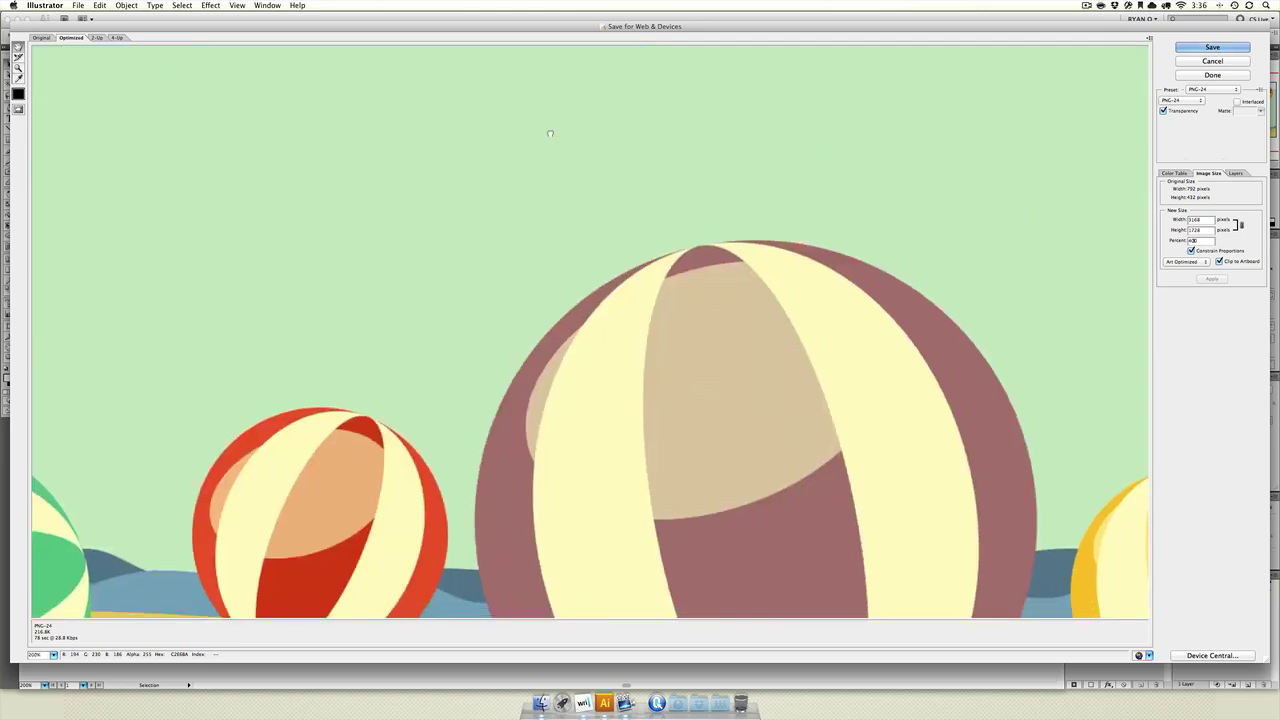
pyautogui.scroll(-3, 551, 132)
pyautogui.hscroll(-3, 700, 71)
pyautogui.moveTo(451, 286); pyautogui.dragTo(592, 295)
pyautogui.press('super+0')
pyautogui.press('super+minus')
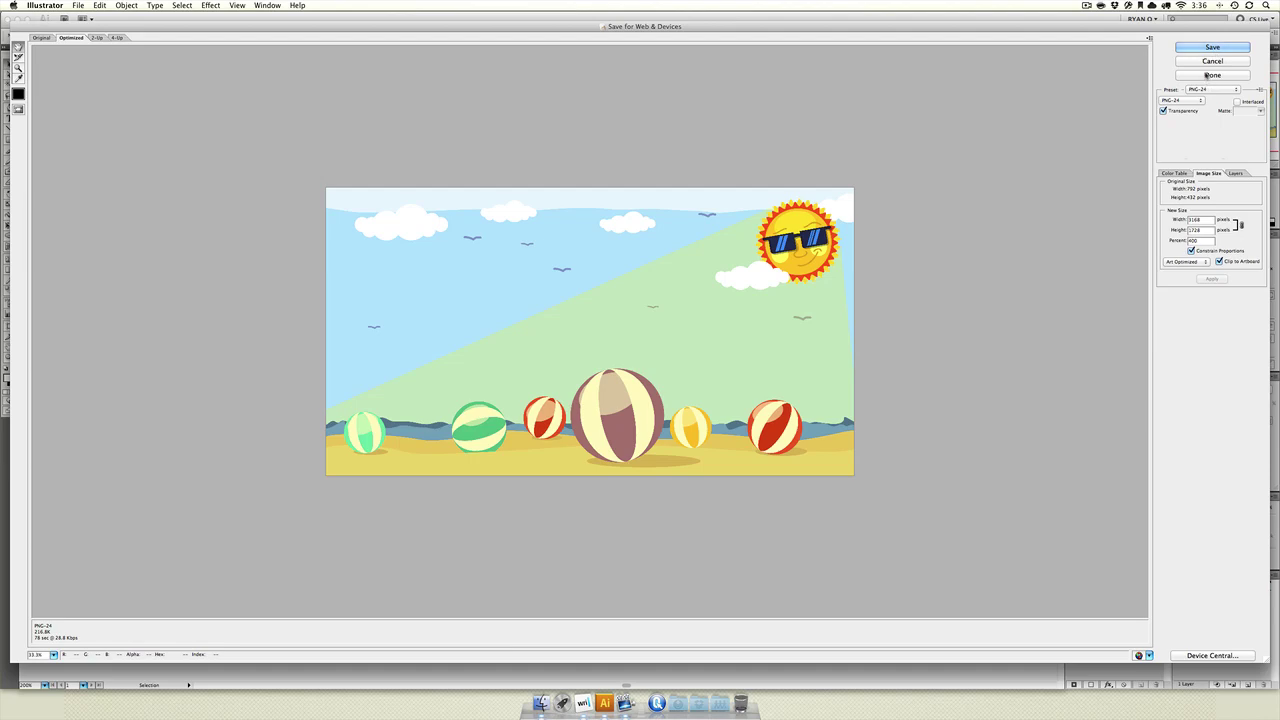
# Step: Close the Save for Web & Devices dialog with Done, returning to the Saving2.ai beach artwork
pyautogui.click(1210, 75)
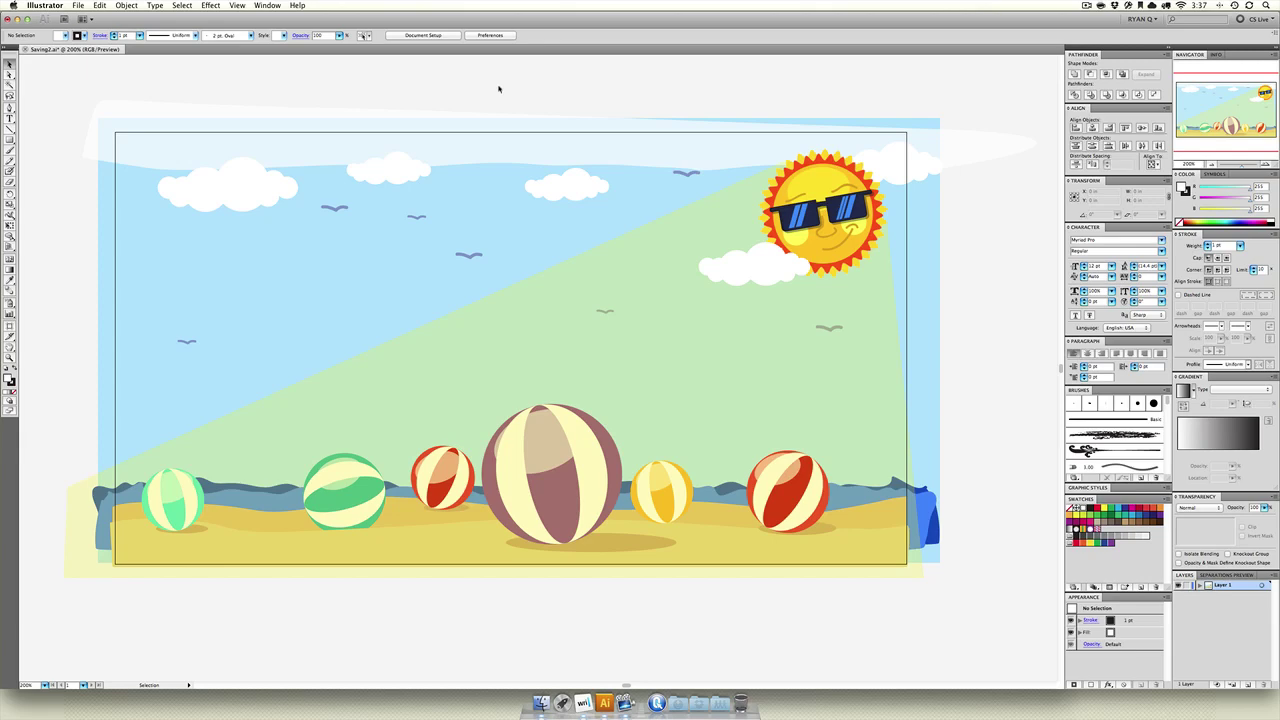
# Step: Quit Illustrator, discarding the unsaved changes to Saving2.ai
pyautogui.press('super+q')
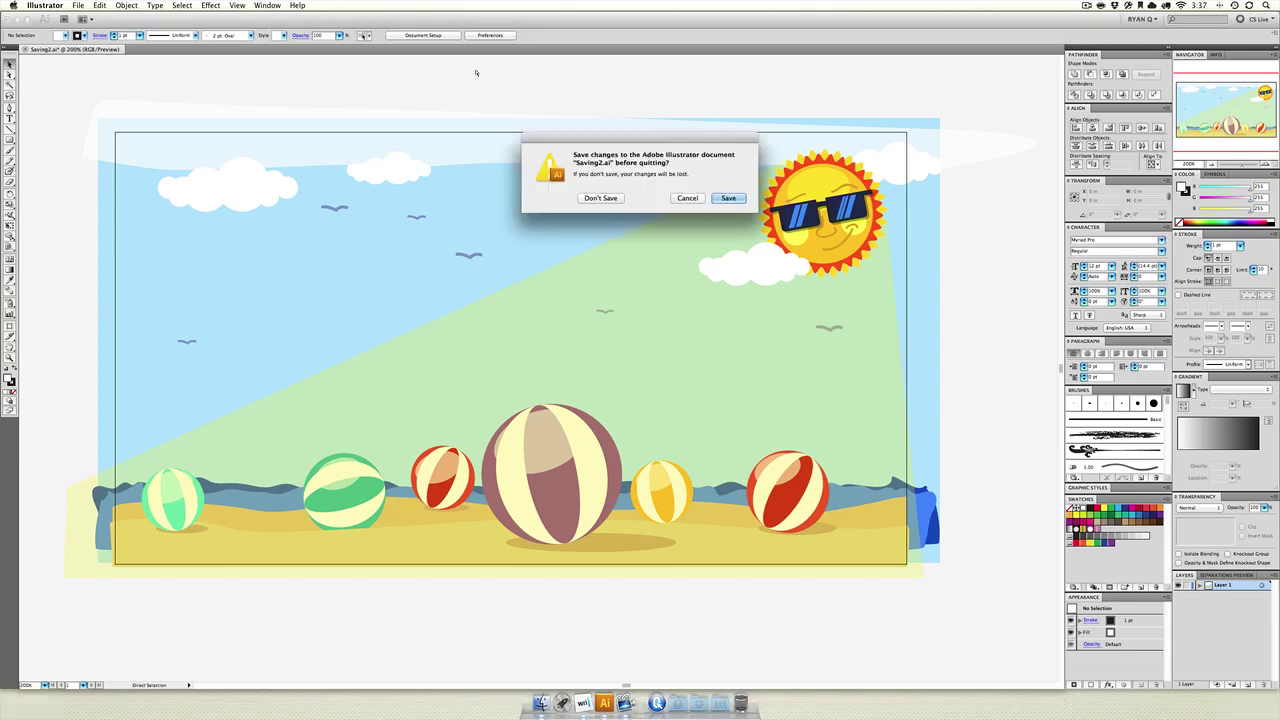
pyautogui.click(609, 199)
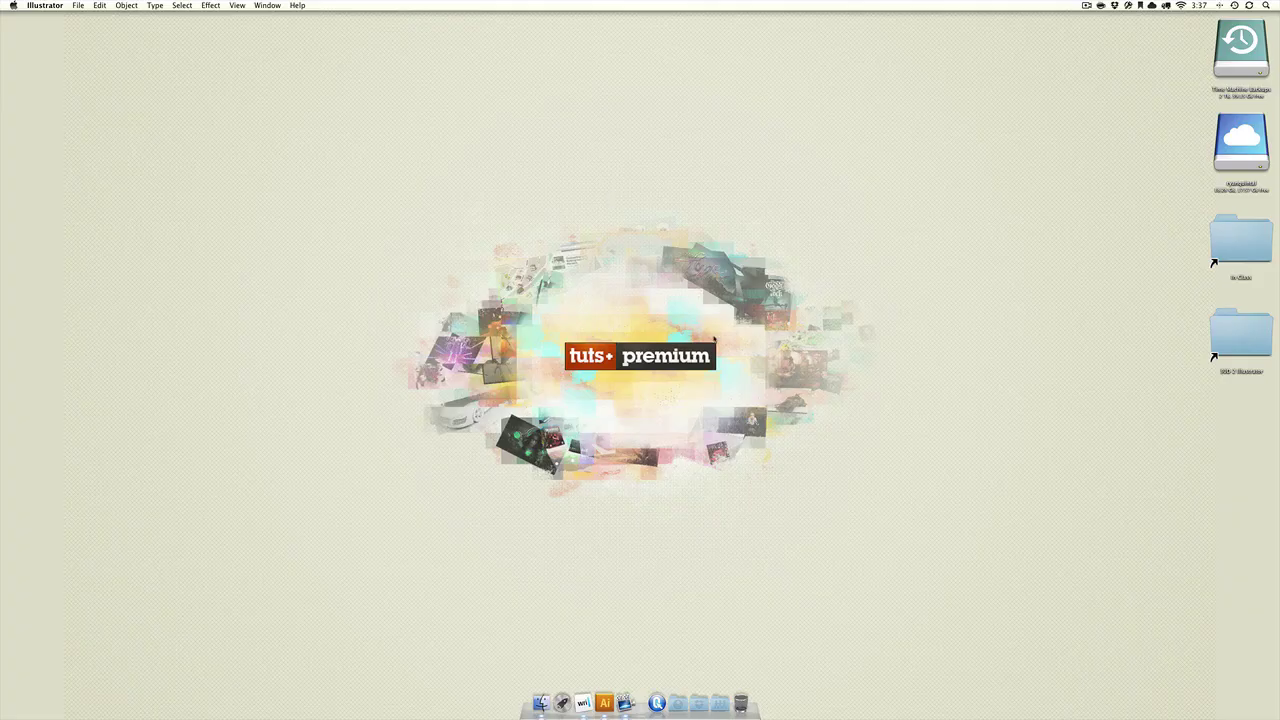